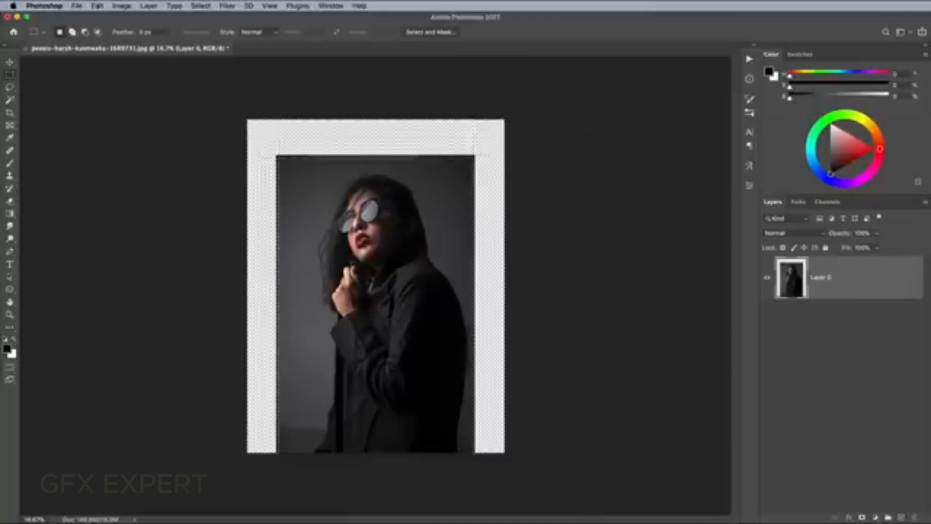
# Step: Fill the selected transparent border around the portrait using Content-Aware at 100% opacity, and deselect
pyautogui.click(97, 5)
pyautogui.click(113, 163)
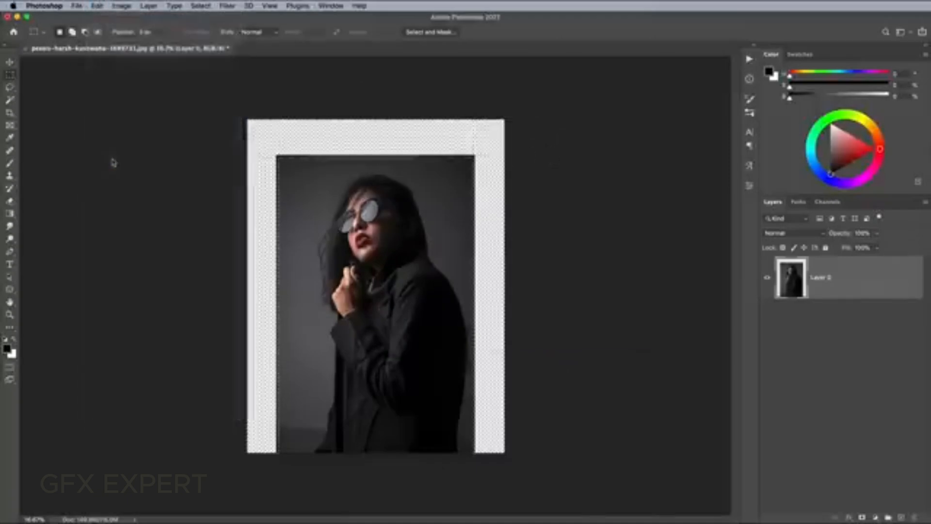
pyautogui.click(563, 235)
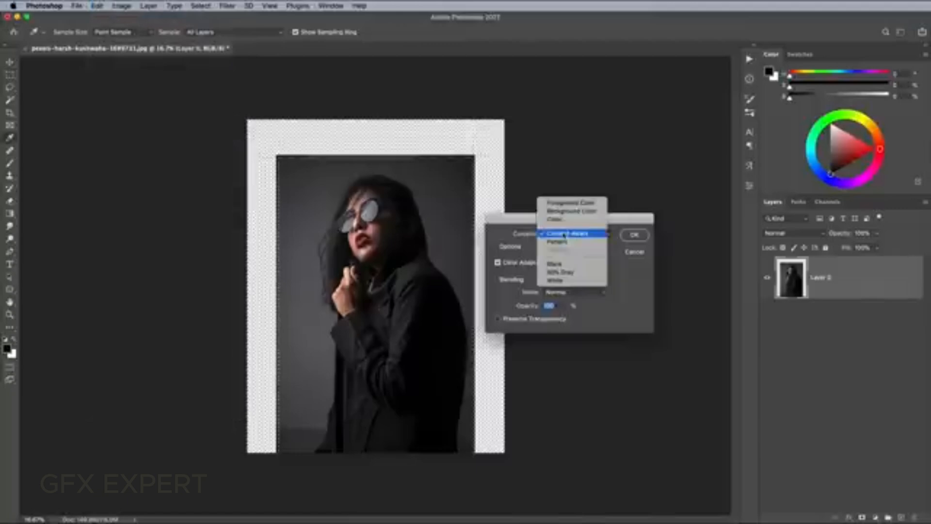
pyautogui.click(563, 235)
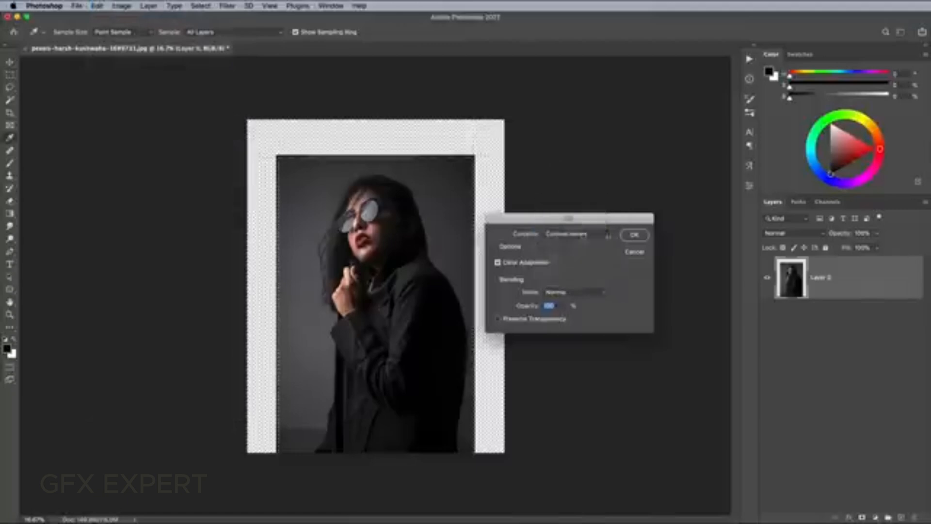
pyautogui.click(633, 234)
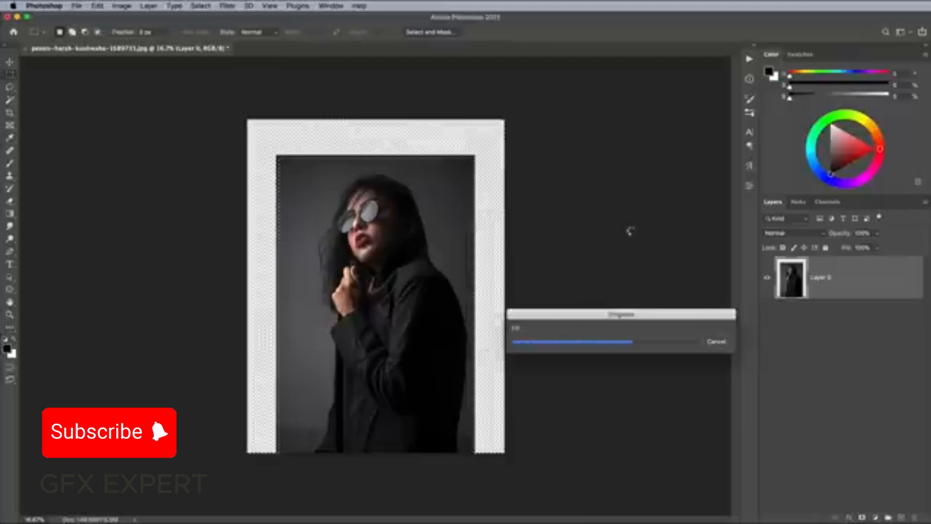
pyautogui.click(210, 6)
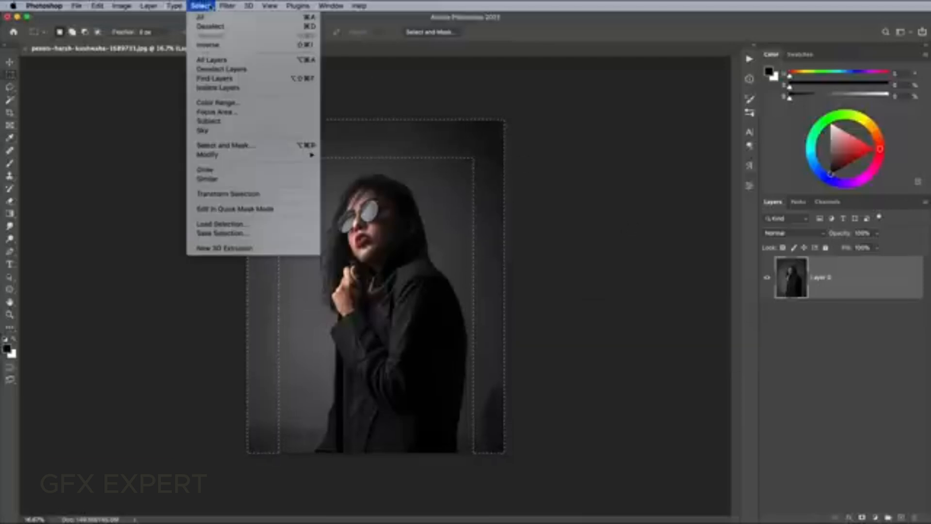
pyautogui.click(212, 26)
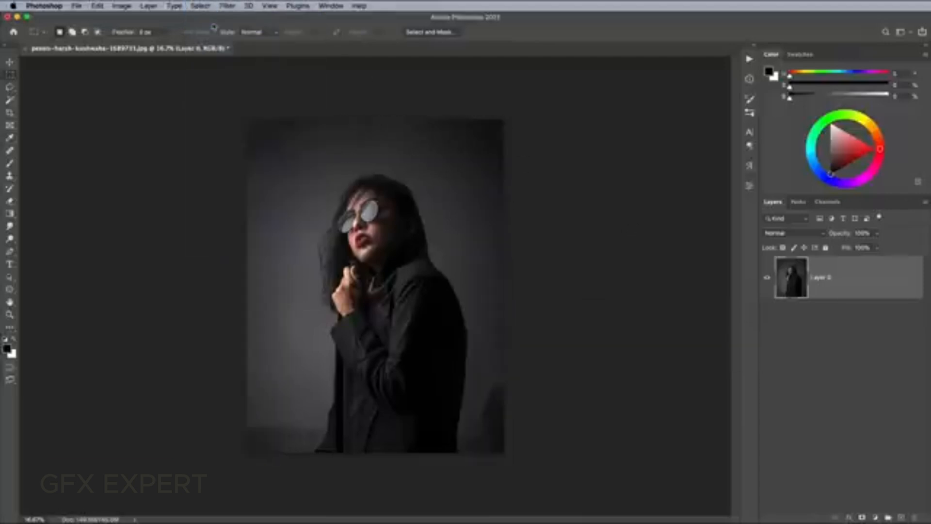
# Step: Patch the dark upper-right corner and the dark blotch at the lower right of the backdrop with clean background, and deselect
pyautogui.click(10, 151)
pyautogui.click(39, 168)
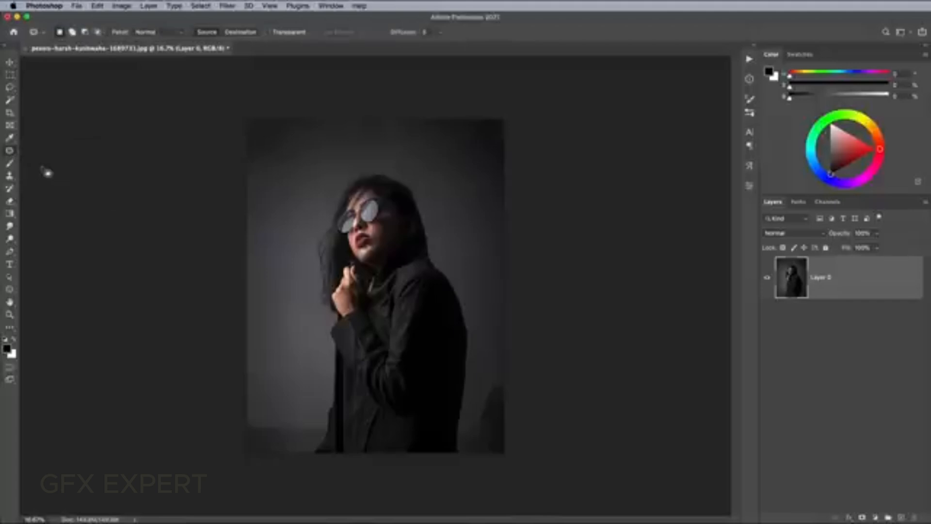
pyautogui.moveTo(502, 118)
pyautogui.mouseDown()
pyautogui.moveTo(484, 155)
pyautogui.moveTo(512, 177)
pyautogui.moveTo(518, 122)
pyautogui.moveTo(472, 139)
pyautogui.moveTo(291, 138)
pyautogui.mouseUp()
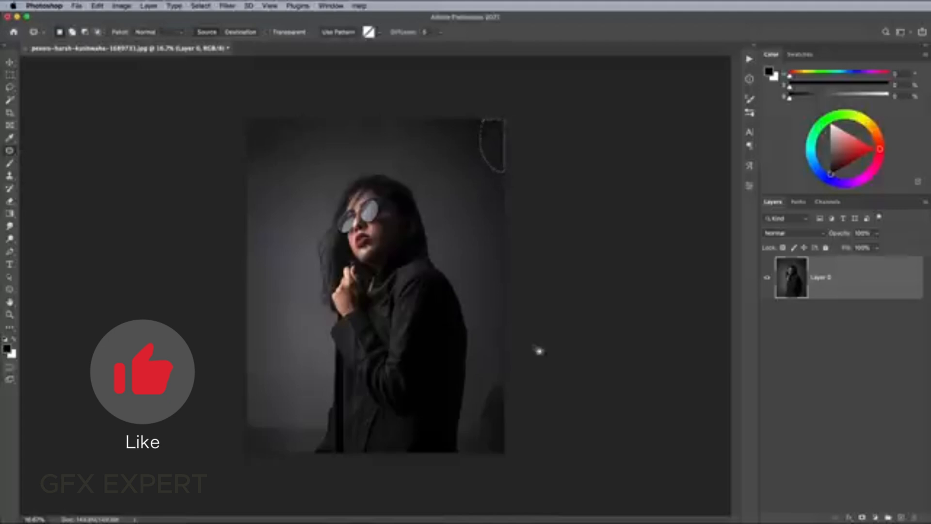
pyautogui.moveTo(504, 380); pyautogui.dragTo(281, 408)
pyautogui.press('super+d')
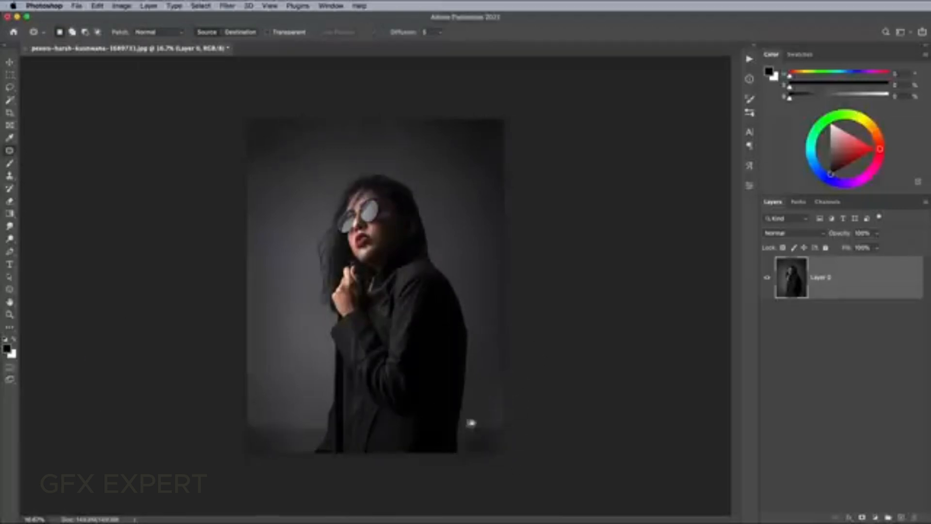
# Step: Set up the Brush tool with 100% hardness and a smaller brush size
pyautogui.press('super+equal')
pyautogui.click(11, 164)
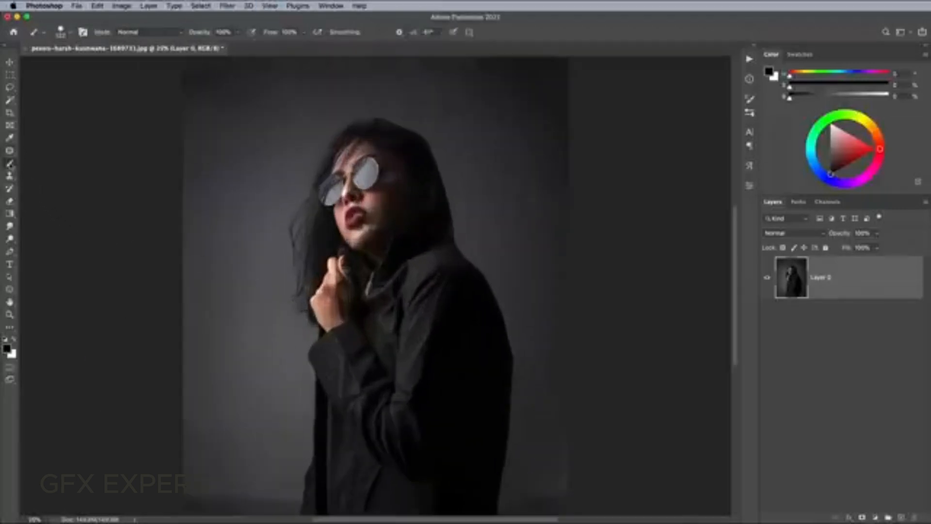
pyautogui.click(62, 33)
pyautogui.moveTo(82, 87); pyautogui.dragTo(142, 87)
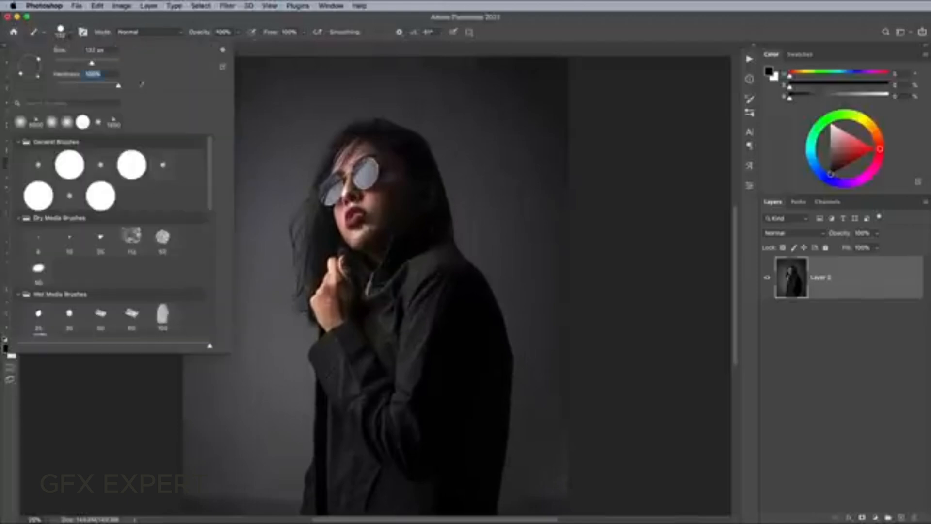
pyautogui.moveTo(93, 63); pyautogui.dragTo(79, 64)
pyautogui.click(504, 33)
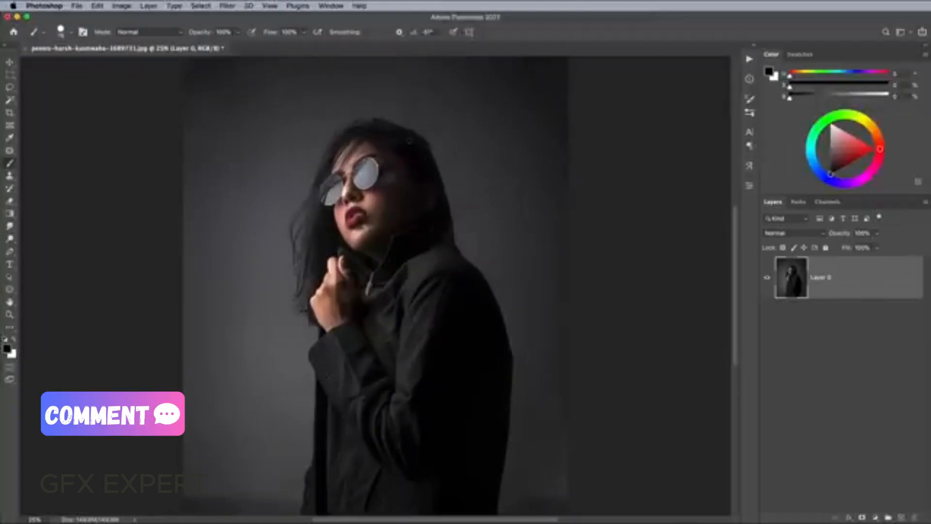
# Step: Test the brush on the backdrop beside the woman's hair, undo the test strokes, and make white the foreground color
pyautogui.moveTo(270, 237)
pyautogui.mouseDown()
pyautogui.moveTo(290, 287)
pyautogui.moveTo(275, 329)
pyautogui.mouseUp()
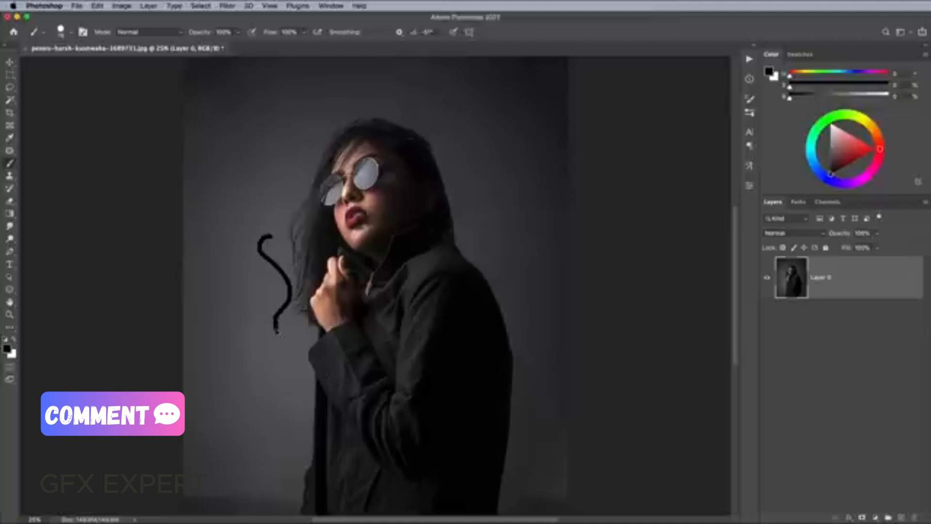
pyautogui.press('super+z')
pyautogui.click(15, 339)
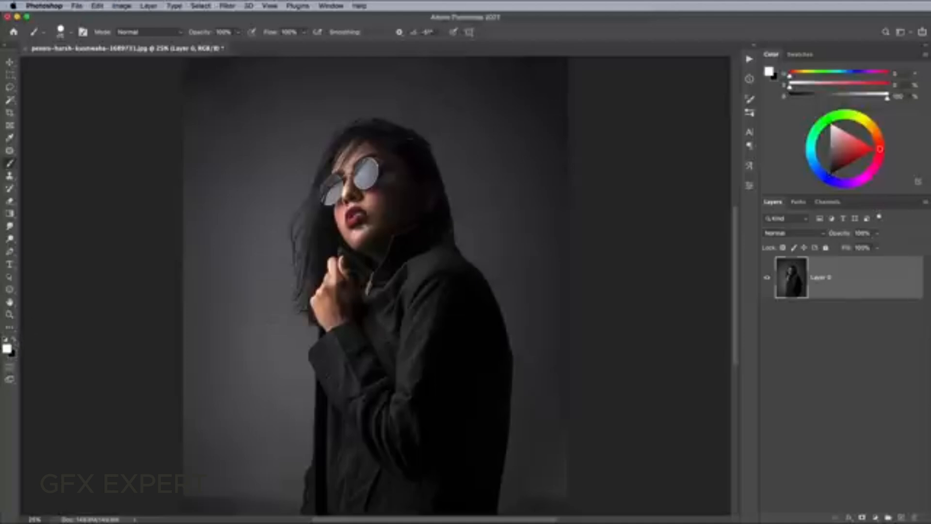
pyautogui.moveTo(265, 185); pyautogui.dragTo(258, 233)
pyautogui.press('super+z')
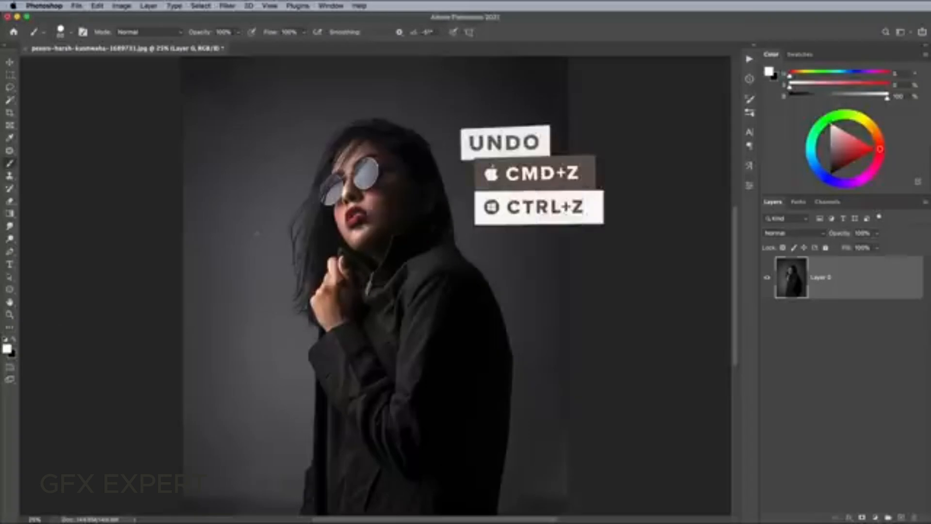
# Step: Draw a closed triangular path around the woman's face and upper body with the Pen tool
pyautogui.press('p')
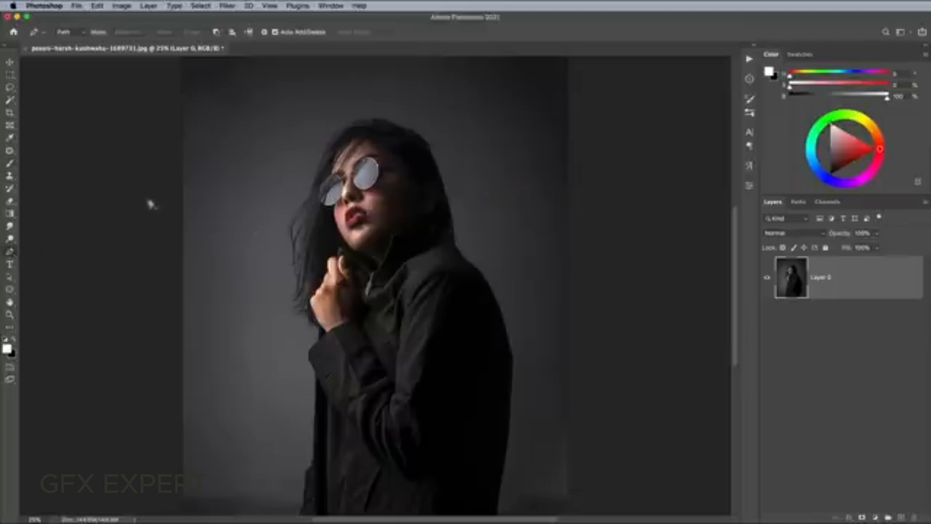
pyautogui.click(236, 164)
pyautogui.click(528, 210)
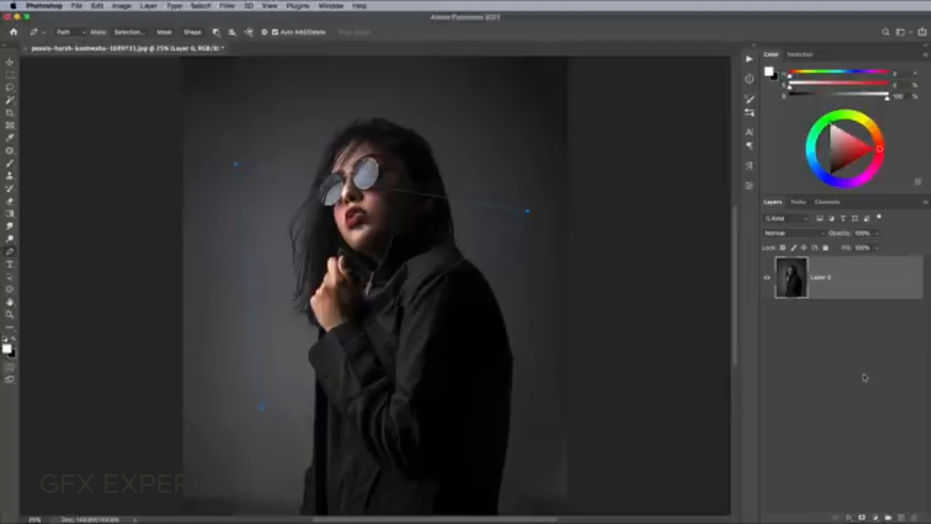
# Step: Stroke the triangular path with the white brush on a new layer, and dismiss the path
pyautogui.click(901, 507)
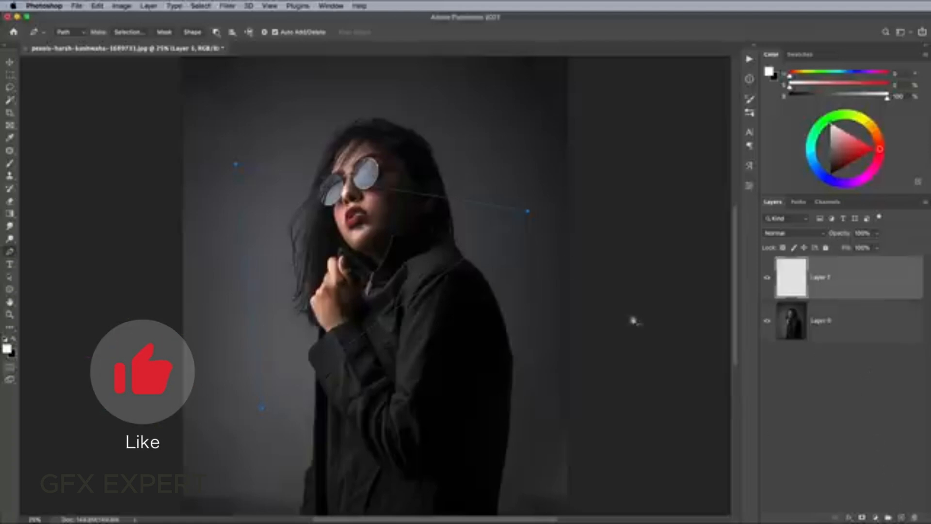
pyautogui.rightClick(421, 204)
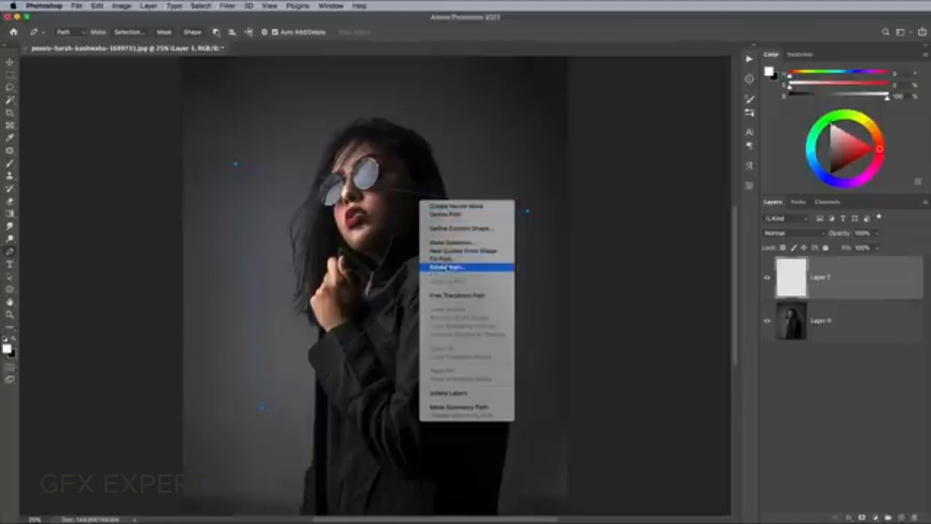
pyautogui.click(448, 263)
pyautogui.click(659, 315)
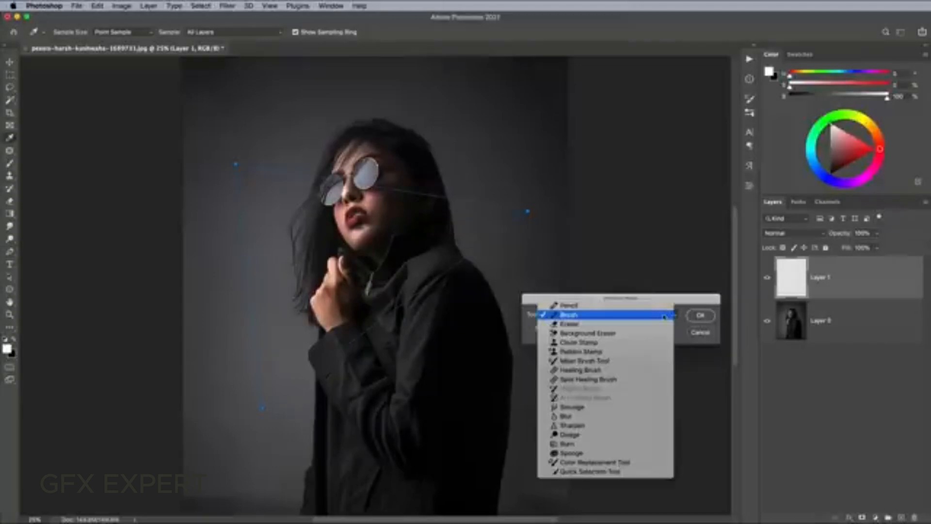
pyautogui.click(662, 315)
pyautogui.click(700, 316)
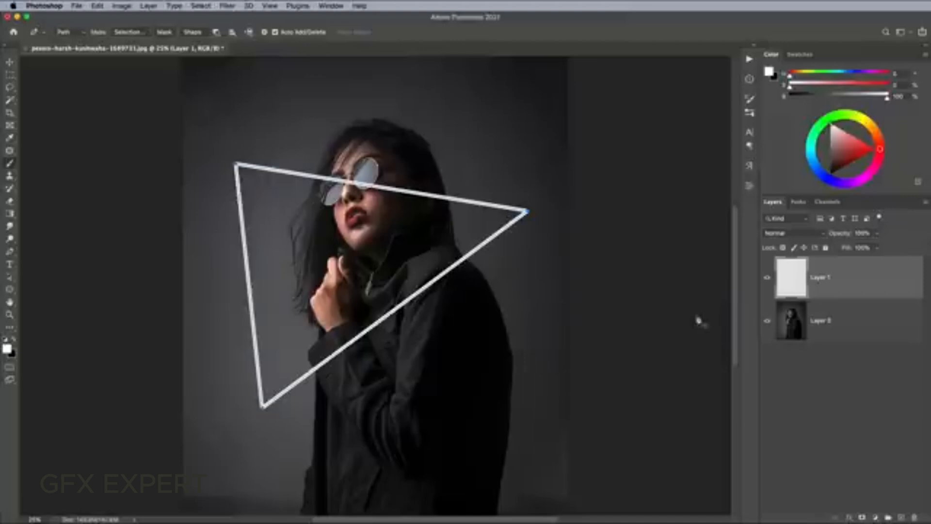
pyautogui.press('Return')
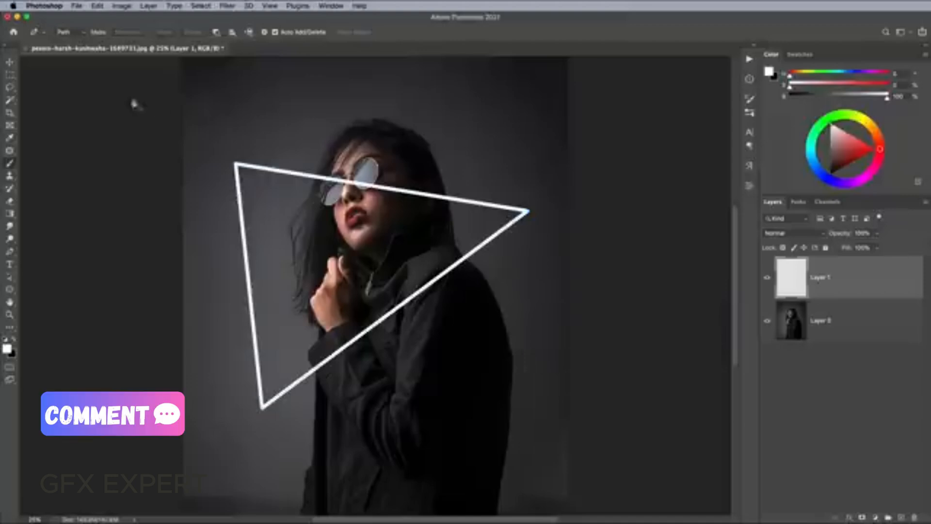
# Step: Transform the white triangle, rotating it slightly and moving it a little higher over the woman's face
pyautogui.click(11, 63)
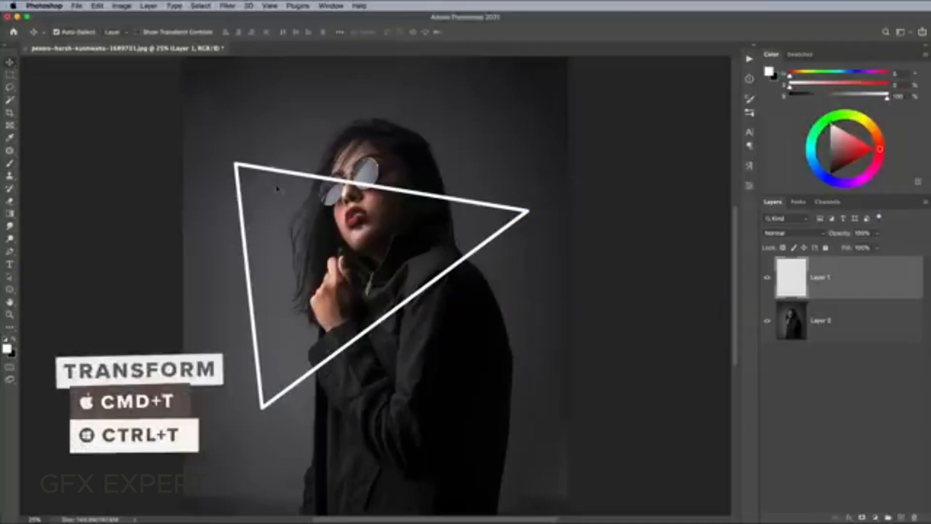
pyautogui.press('super+t')
pyautogui.moveTo(282, 188); pyautogui.dragTo(294, 172)
pyautogui.moveTo(303, 132); pyautogui.dragTo(315, 129)
pyautogui.moveTo(320, 194); pyautogui.dragTo(314, 199)
pyautogui.moveTo(363, 103); pyautogui.dragTo(345, 105)
pyautogui.moveTo(366, 236); pyautogui.dragTo(367, 227)
pyautogui.press('Return')
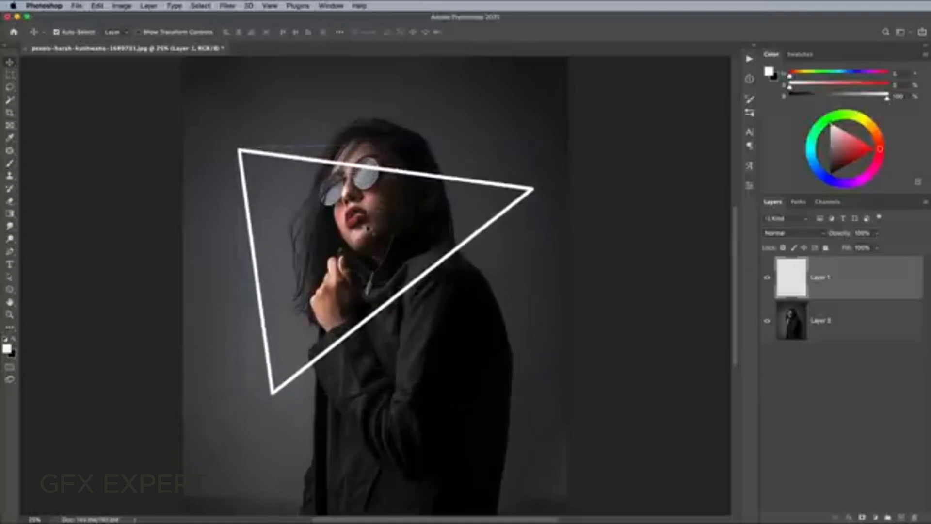
# Step: Add a Color Overlay layer style in bright pink to the triangle layer
pyautogui.press('h')
pyautogui.rightClick(859, 283)
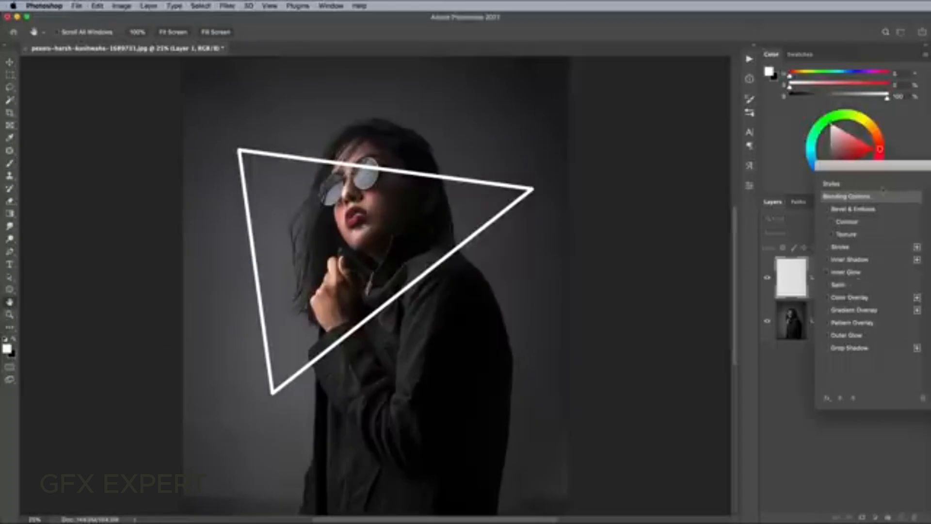
pyautogui.click(830, 199)
pyautogui.moveTo(487, 156); pyautogui.dragTo(534, 117)
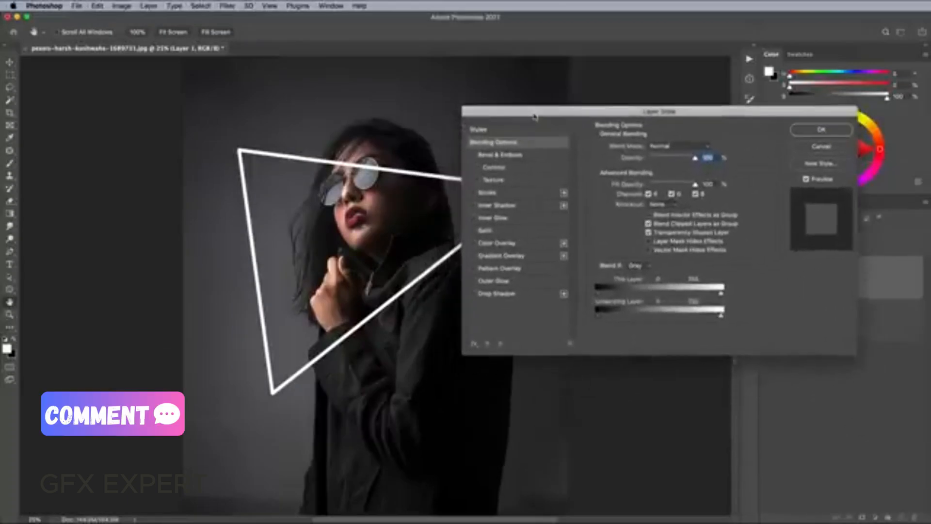
pyautogui.click(502, 242)
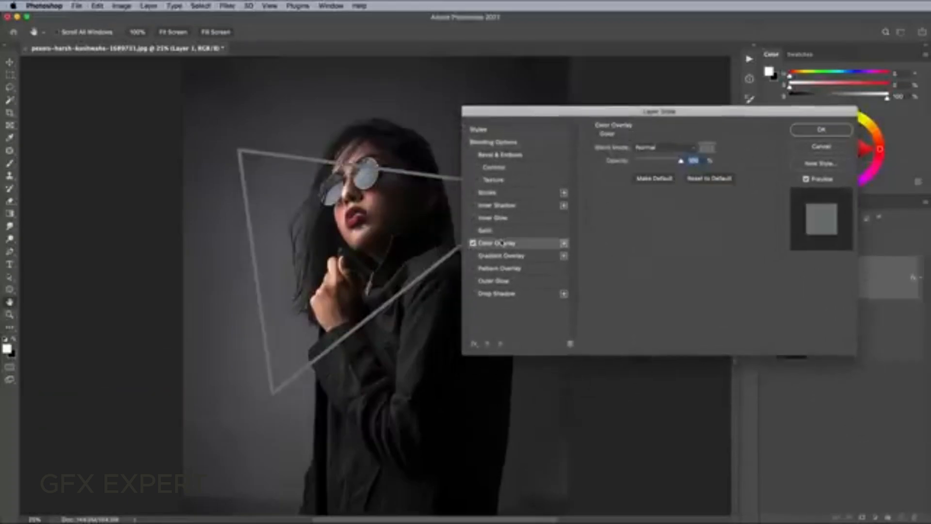
pyautogui.click(707, 147)
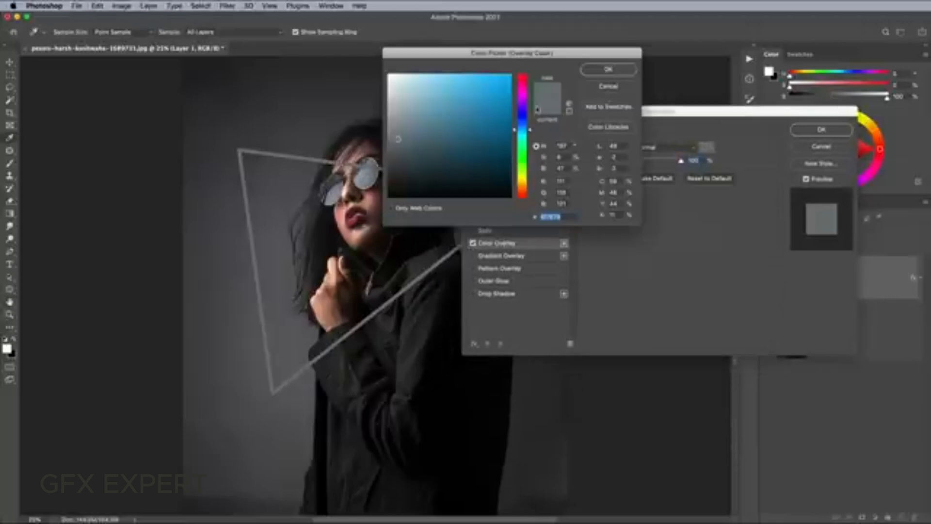
pyautogui.moveTo(522, 104)
pyautogui.mouseDown()
pyautogui.moveTo(510, 74)
pyautogui.moveTo(528, 89)
pyautogui.mouseUp()
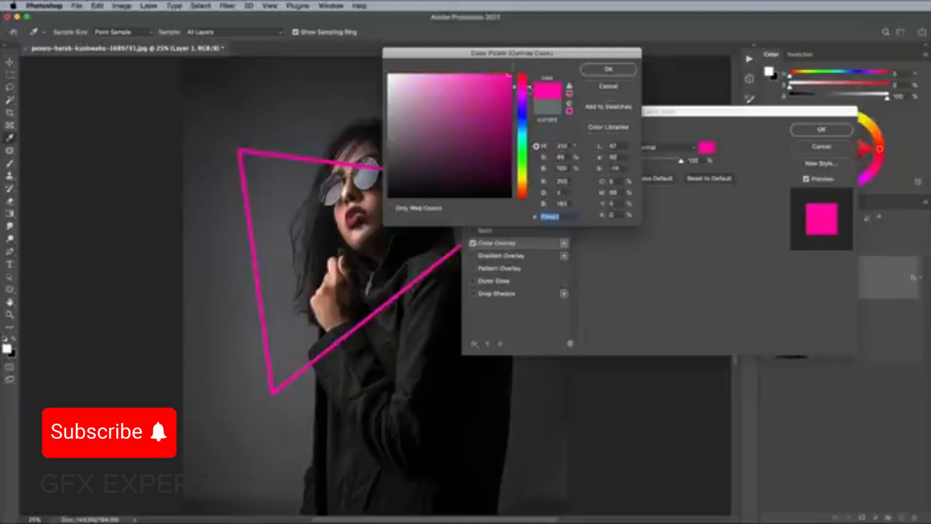
pyautogui.click(619, 72)
# Step: Enable Inner Glow on the triangle layer and set its color to white
pyautogui.click(516, 222)
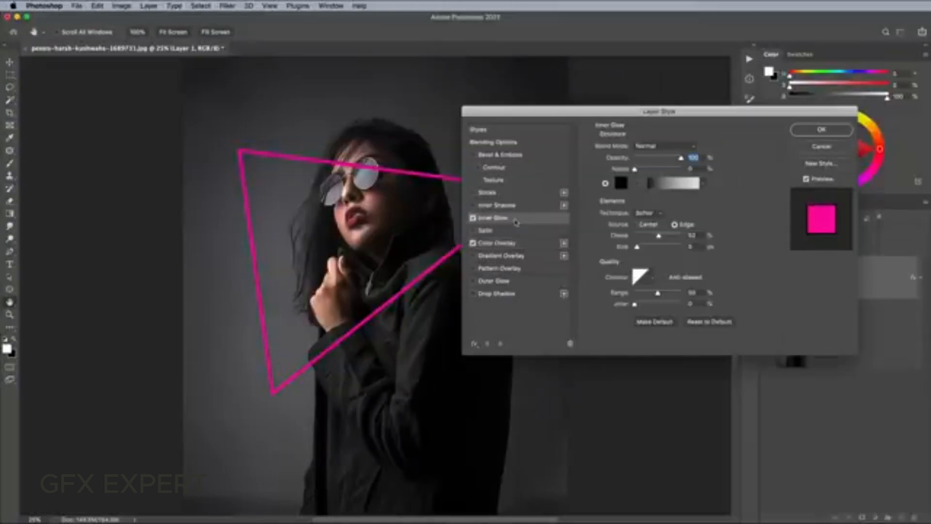
pyautogui.click(626, 186)
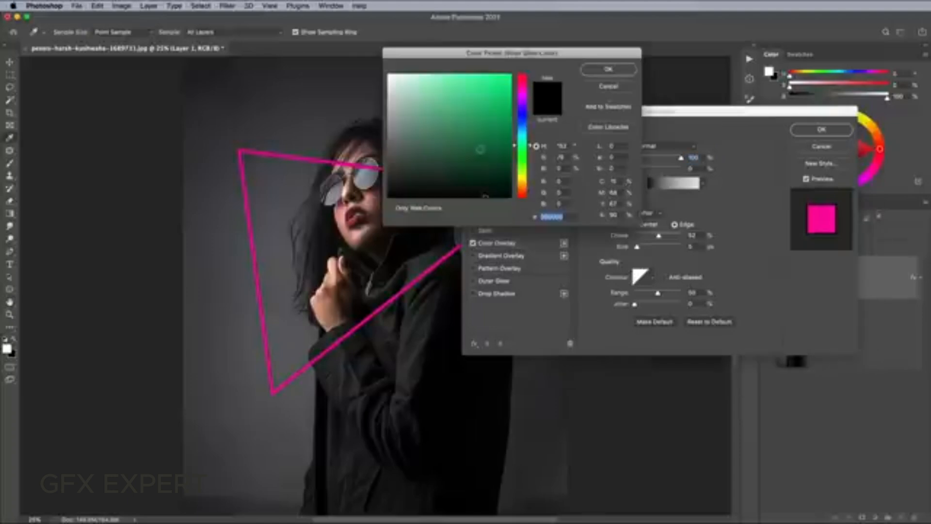
pyautogui.moveTo(484, 196); pyautogui.dragTo(347, 51)
pyautogui.click(584, 73)
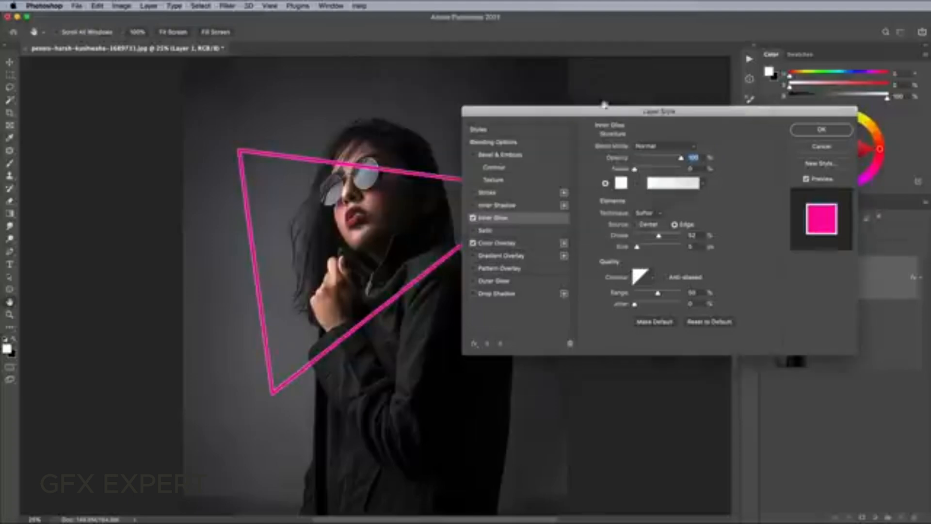
# Step: Set the Inner Glow source to Center, with 0% choke and a size of about 28 px
pyautogui.click(643, 225)
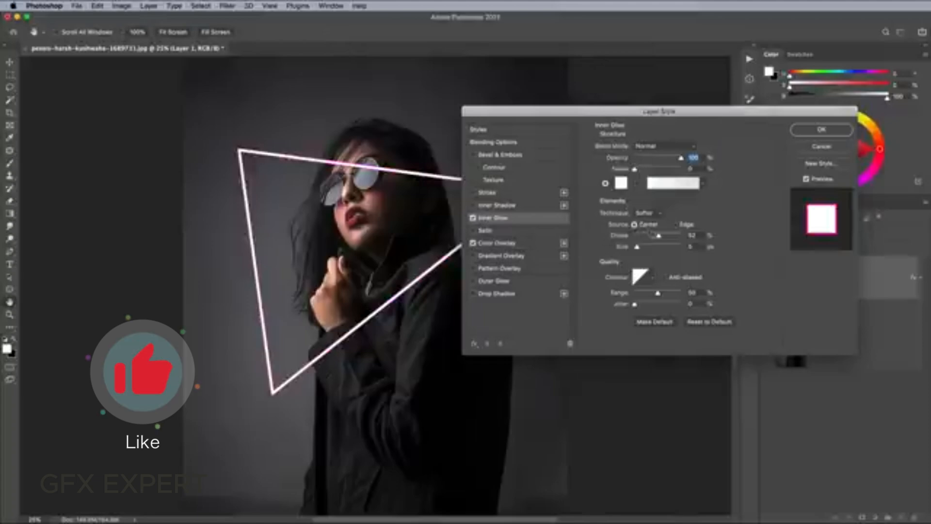
pyautogui.moveTo(659, 235); pyautogui.dragTo(625, 238)
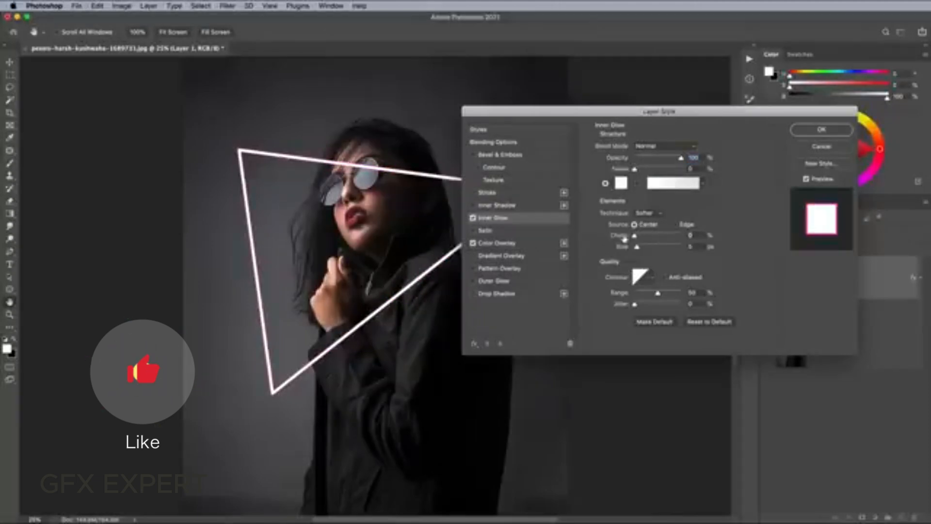
pyautogui.press('super+plus')
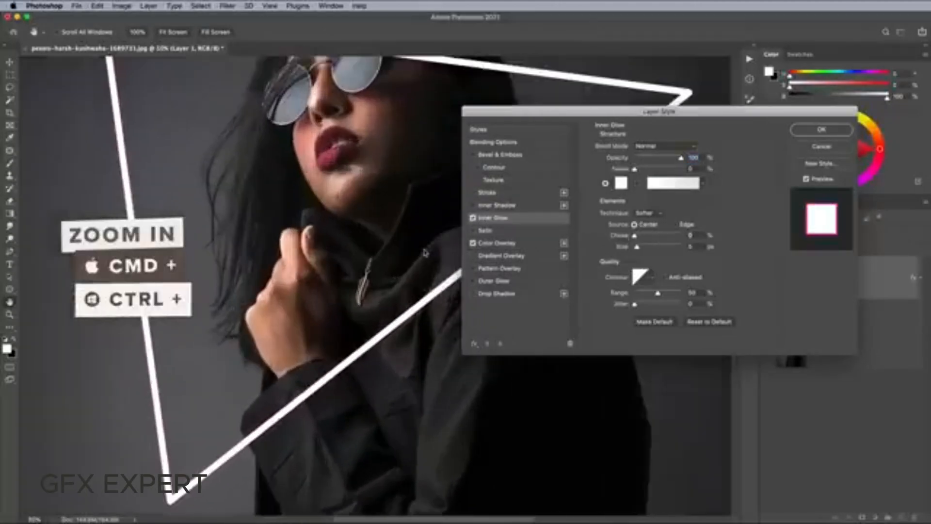
pyautogui.press('super+plus')
pyautogui.moveTo(638, 249); pyautogui.dragTo(644, 250)
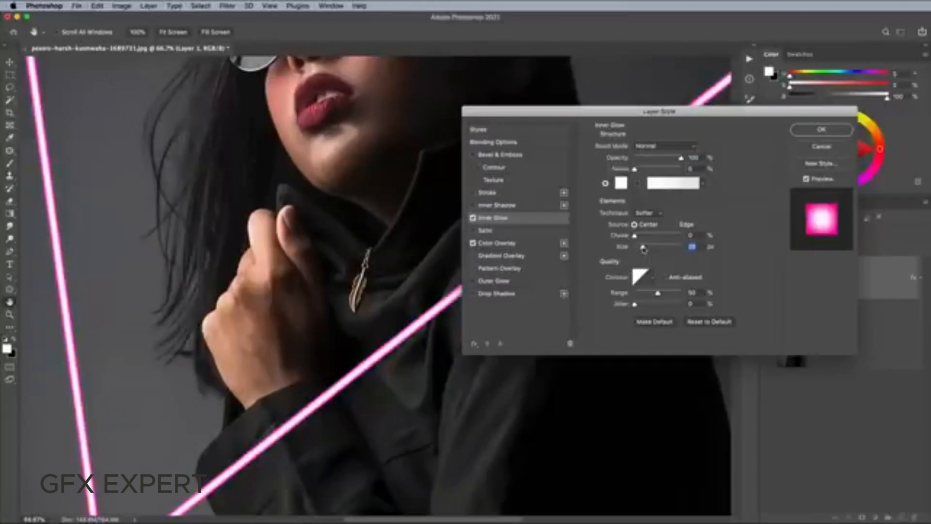
# Step: Apply the rounded Half Round style contour to the Inner Glow and slightly reduce its size
pyautogui.click(650, 280)
pyautogui.click(595, 317)
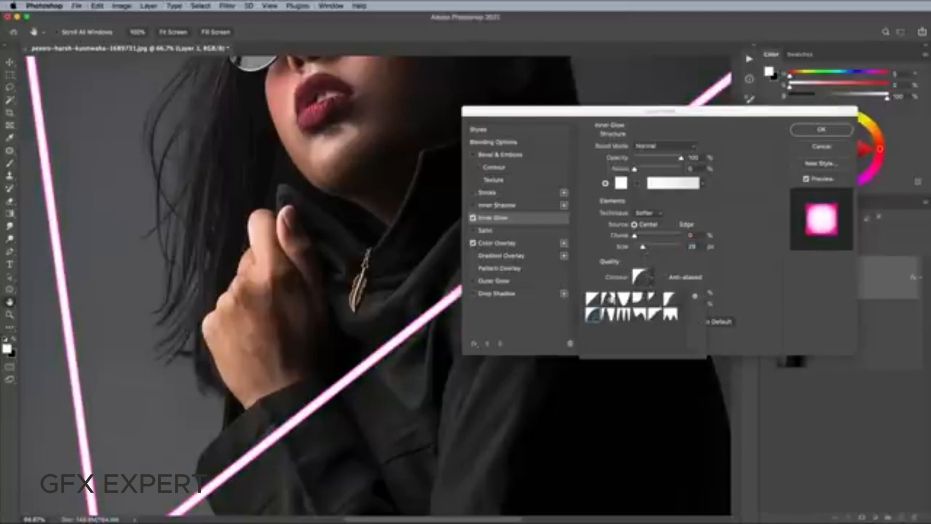
pyautogui.click(644, 249)
pyautogui.hotkey('shift', 'Down')
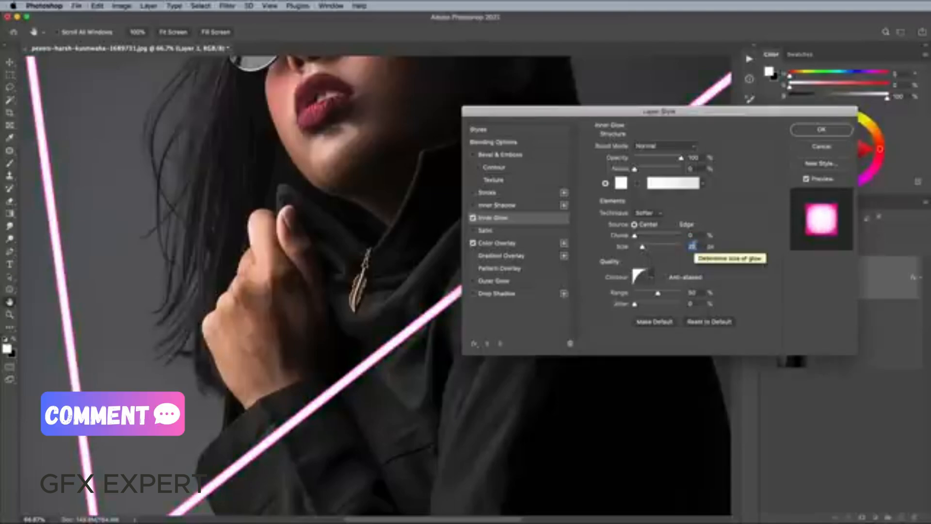
# Step: Enable Outer Glow on the triangle layer and set its color to a bright magenta pink
pyautogui.click(510, 281)
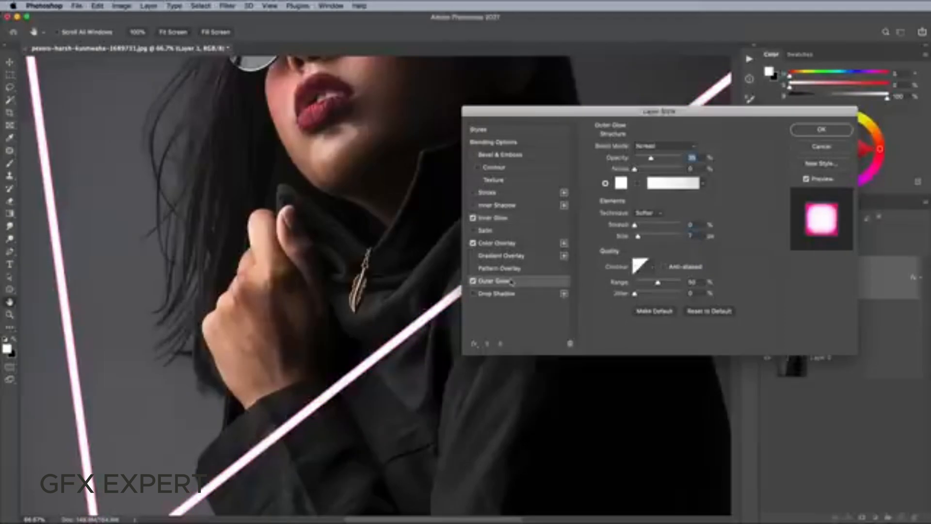
pyautogui.click(621, 183)
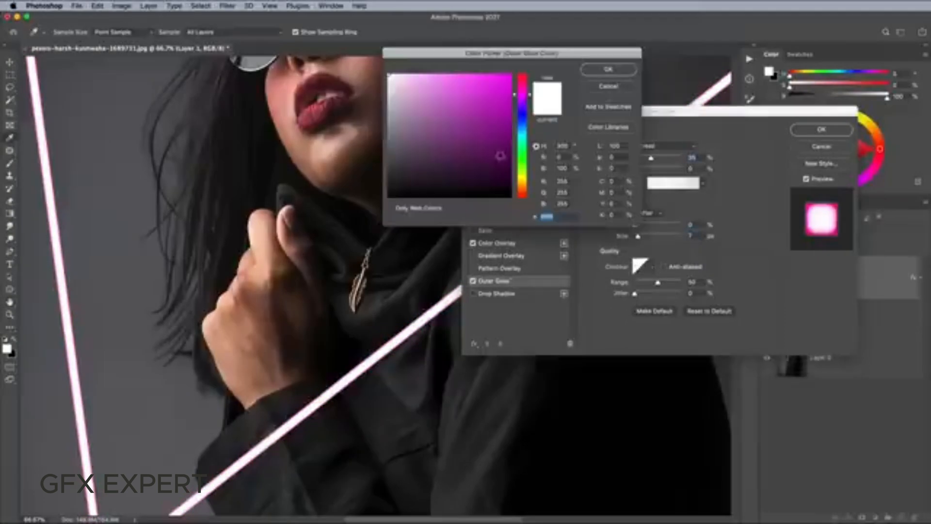
pyautogui.click(509, 75)
pyautogui.moveTo(522, 98); pyautogui.dragTo(523, 91)
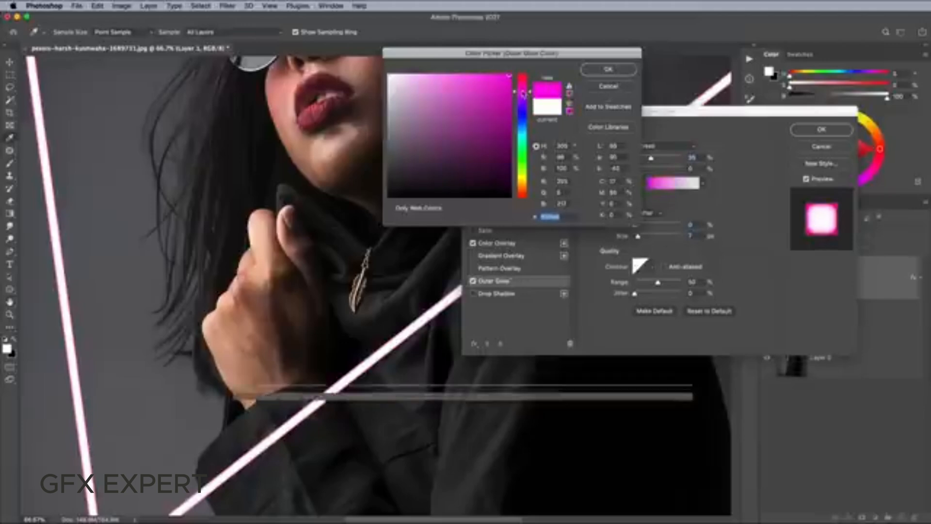
pyautogui.click(609, 69)
# Step: Set the Outer Glow to Linear Dodge (Add) at 50% opacity with a size of about 60 px
pyautogui.click(658, 147)
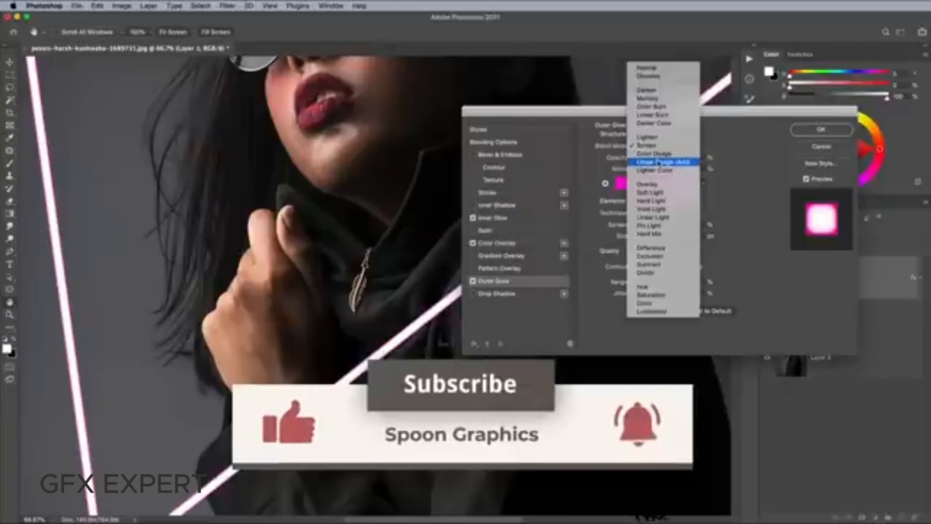
pyautogui.click(658, 162)
pyautogui.moveTo(652, 159); pyautogui.dragTo(680, 158)
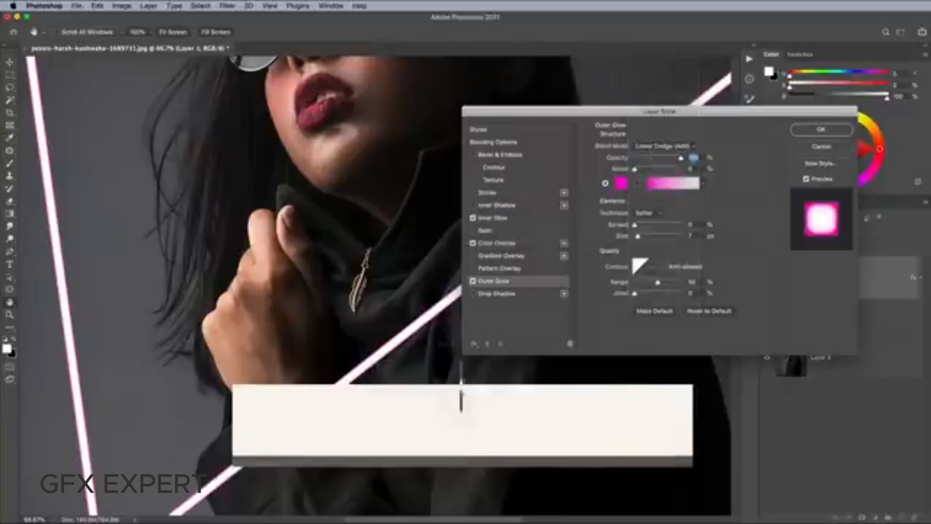
pyautogui.moveTo(637, 237); pyautogui.dragTo(642, 238)
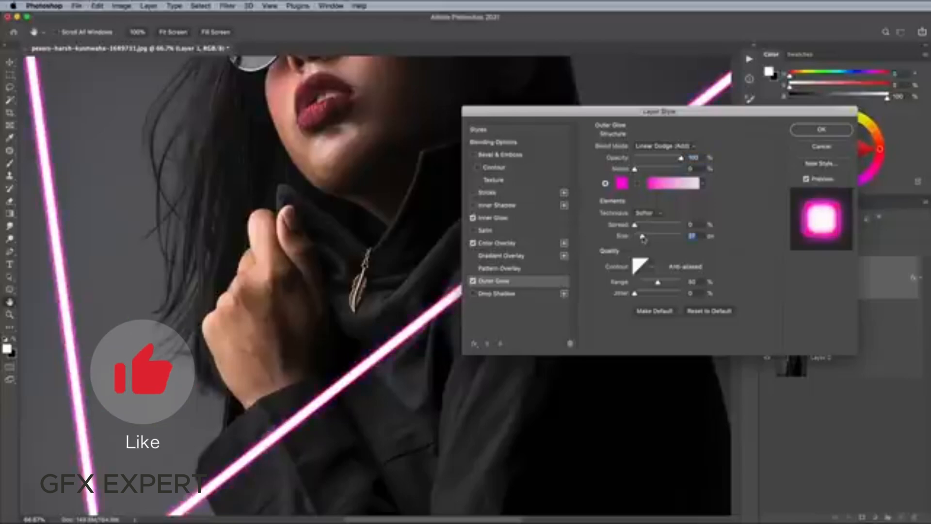
pyautogui.moveTo(643, 238); pyautogui.dragTo(644, 239)
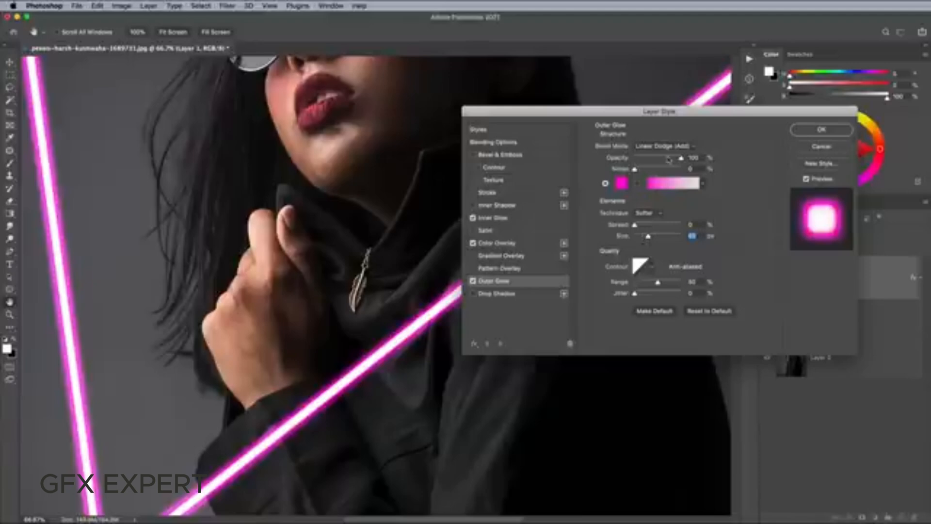
pyautogui.moveTo(680, 160); pyautogui.dragTo(658, 161)
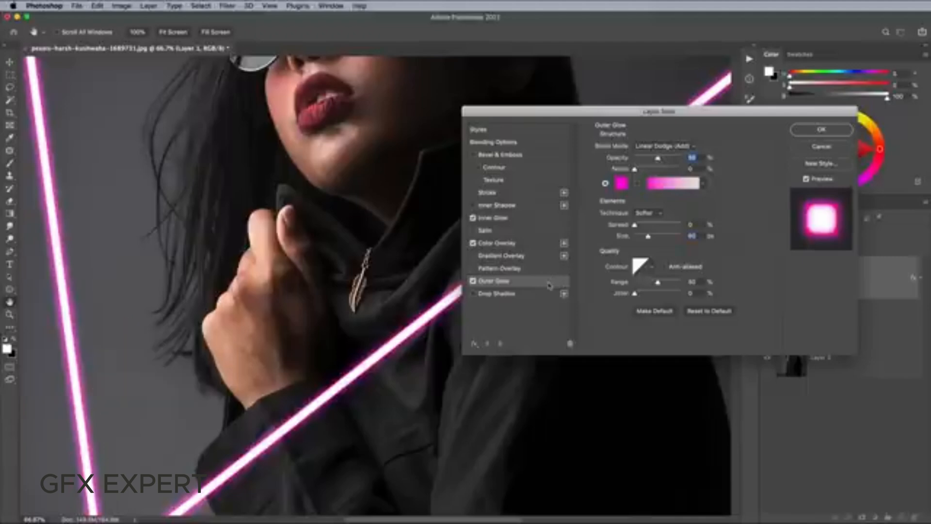
# Step: Enable Drop Shadow on the triangle layer and set its color to bright magenta pink
pyautogui.click(534, 295)
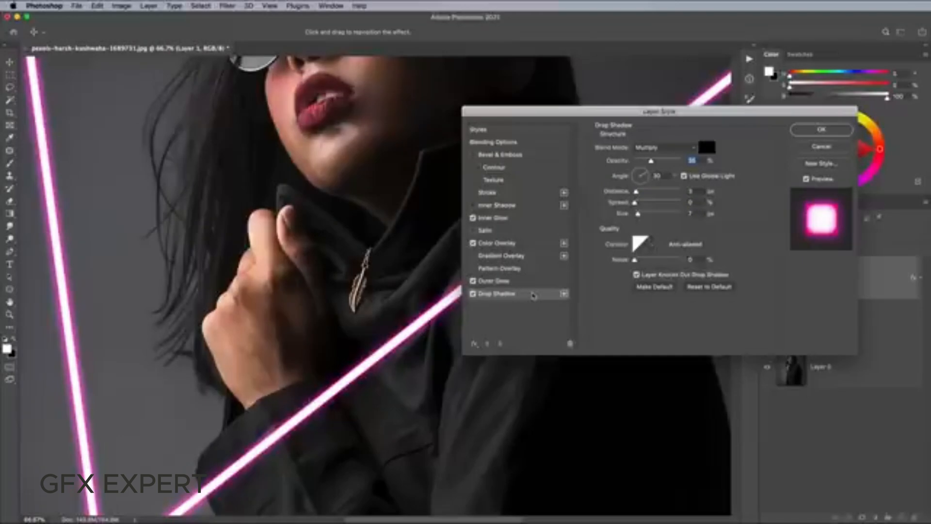
pyautogui.click(707, 148)
pyautogui.click(525, 92)
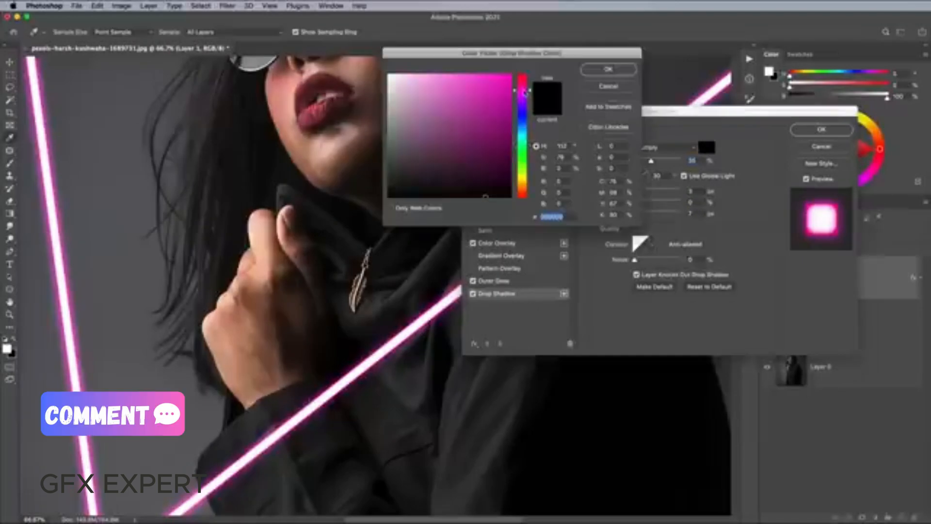
pyautogui.moveTo(503, 100); pyautogui.dragTo(507, 73)
pyautogui.click(596, 74)
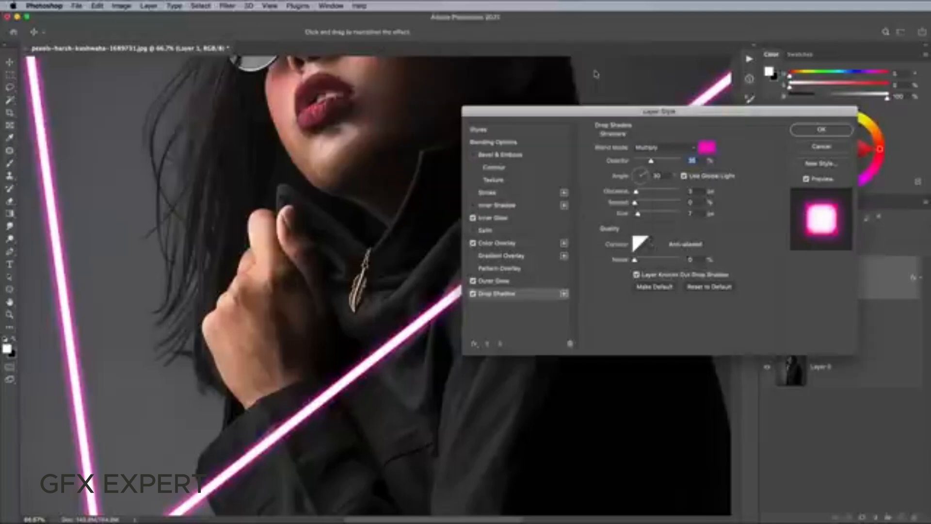
# Step: Set the Drop Shadow to Linear Dodge (Add), 100% opacity, 0 px distance and 250 px size, and apply the layer style
pyautogui.click(650, 145)
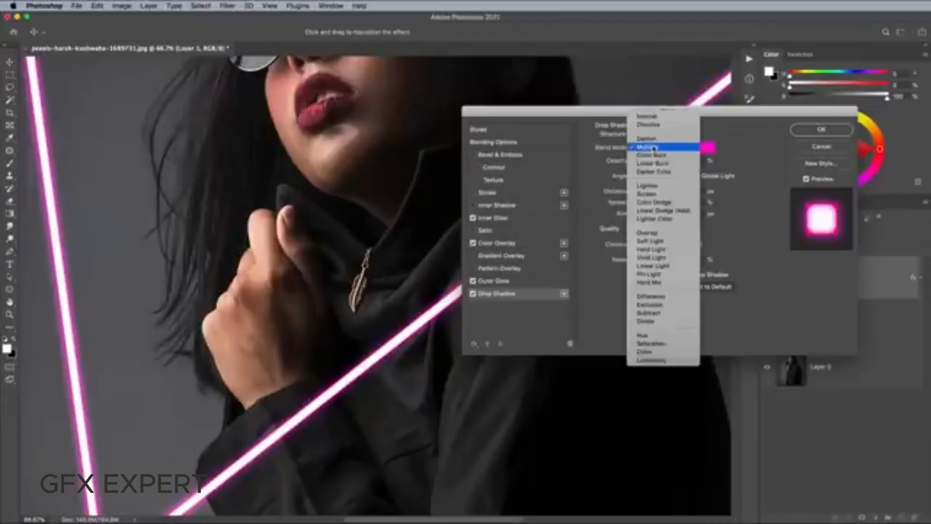
pyautogui.click(659, 214)
pyautogui.moveTo(651, 161); pyautogui.dragTo(693, 163)
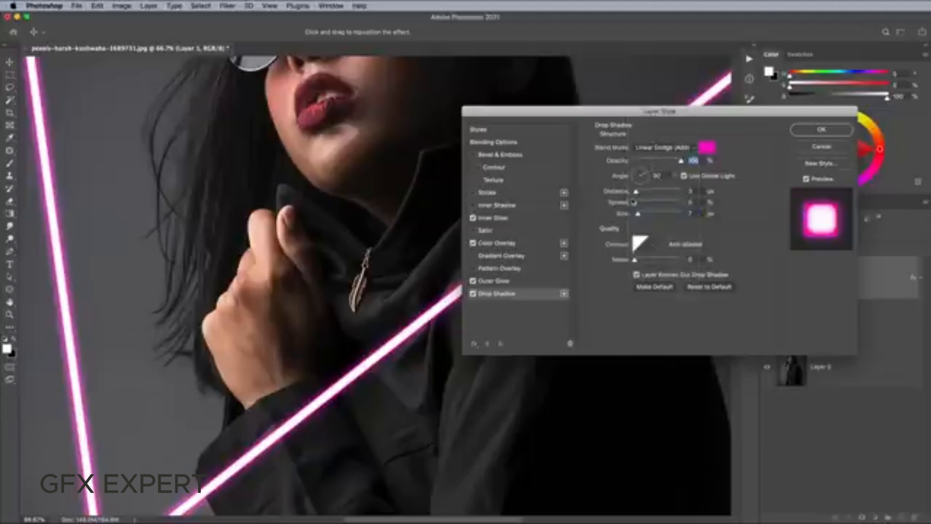
pyautogui.moveTo(636, 191); pyautogui.dragTo(732, 219)
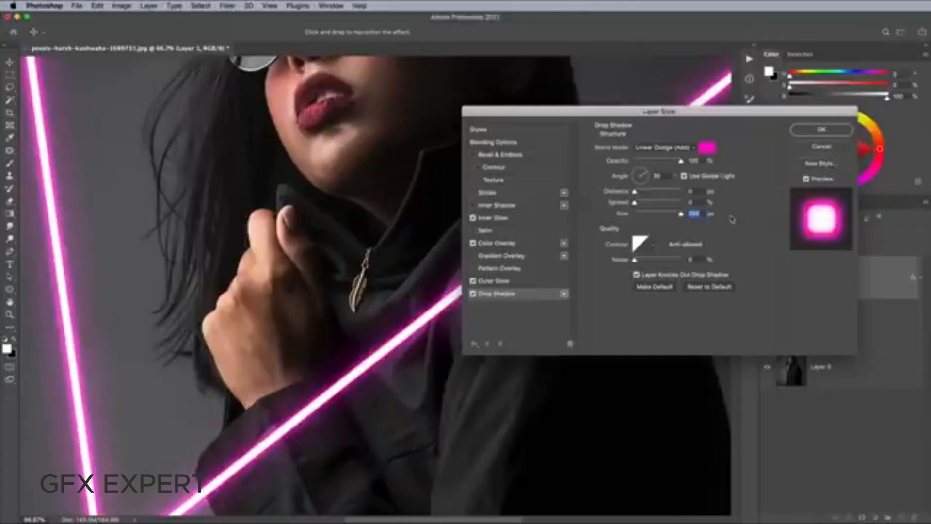
pyautogui.click(813, 130)
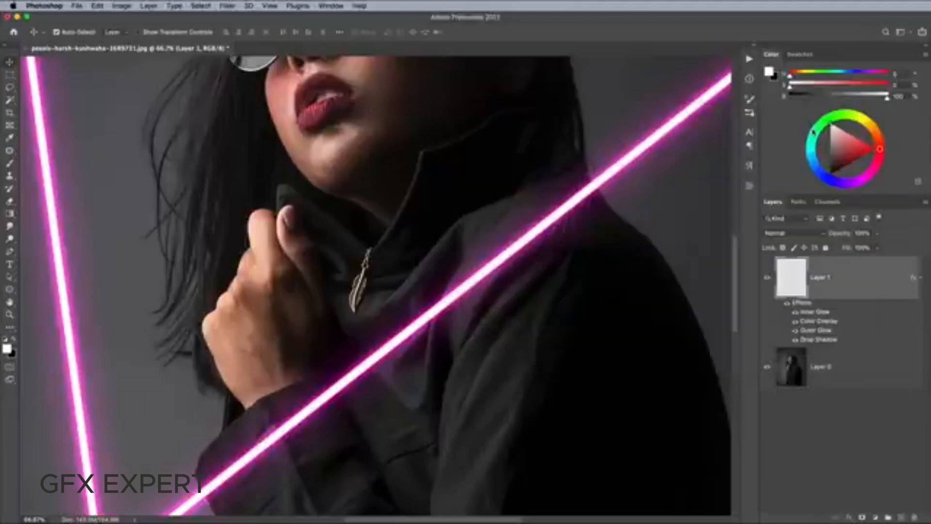
# Step: Set up a soft brush with minimum hardness and a much larger size
pyautogui.press('super+0')
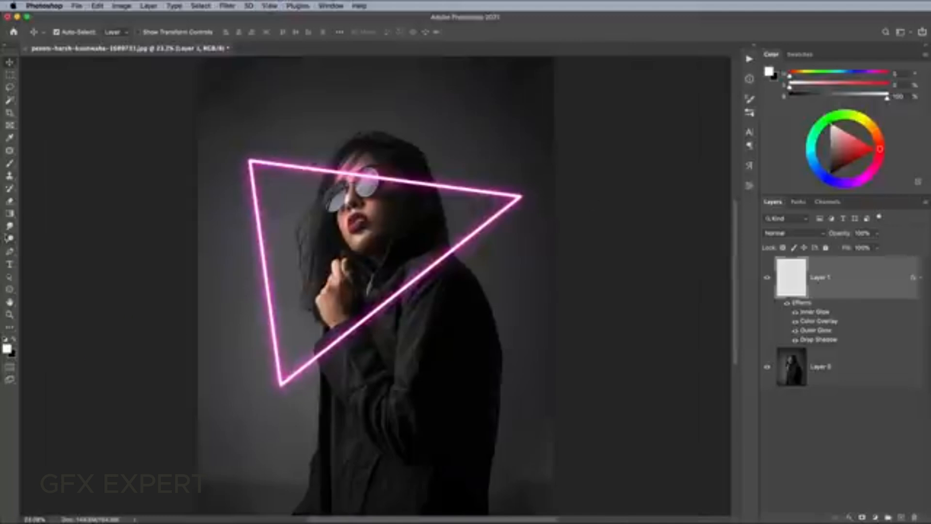
pyautogui.press('b')
pyautogui.click(68, 30)
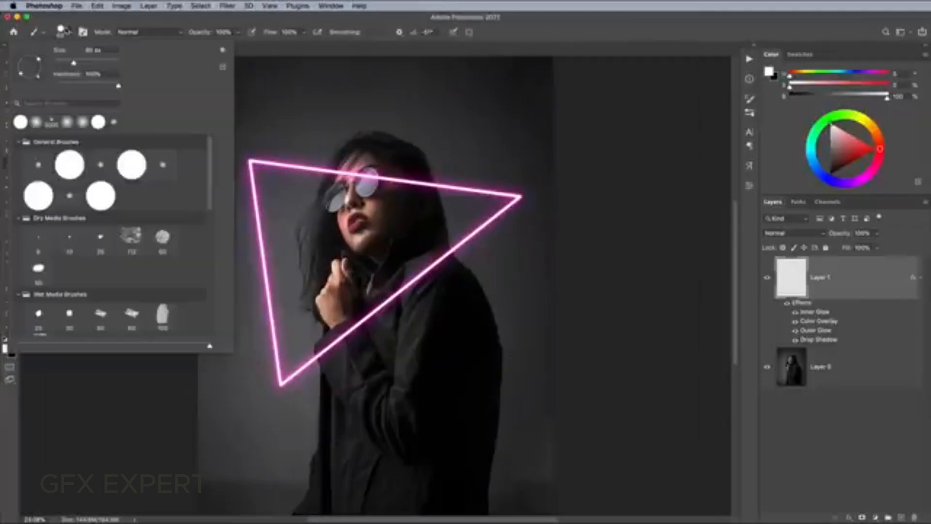
pyautogui.moveTo(104, 83); pyautogui.dragTo(39, 87)
pyautogui.moveTo(81, 63); pyautogui.dragTo(105, 63)
pyautogui.click(503, 34)
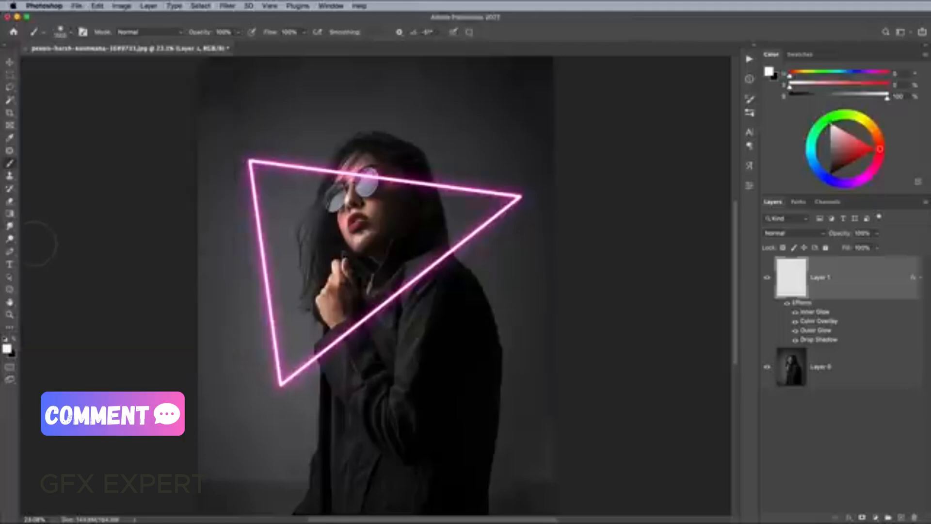
# Step: Set the foreground color to a bright, saturated magenta pink
pyautogui.click(7, 349)
pyautogui.click(522, 90)
pyautogui.click(510, 74)
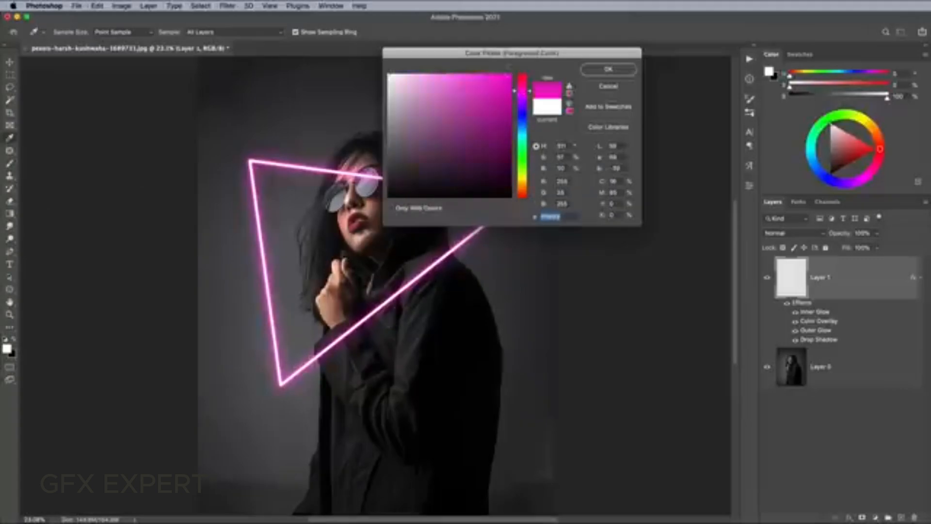
pyautogui.click(608, 70)
# Step: Trace the neon triangle's three corners with the Pen tool as a closed path
pyautogui.click(10, 251)
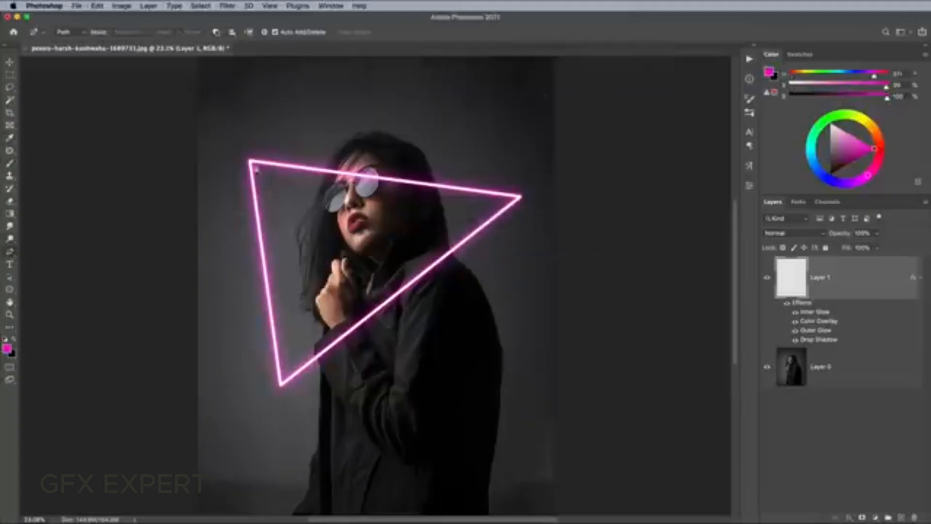
pyautogui.click(252, 166)
pyautogui.click(518, 197)
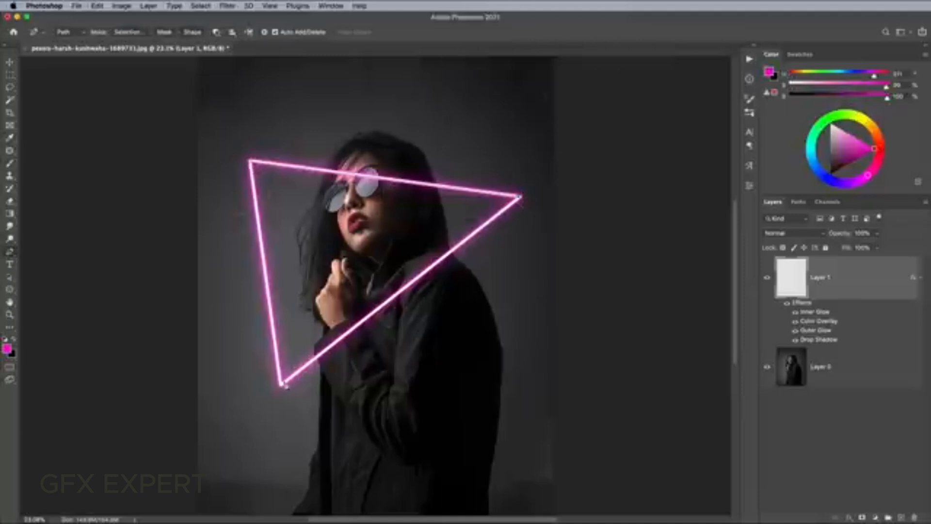
pyautogui.click(282, 386)
pyautogui.click(250, 162)
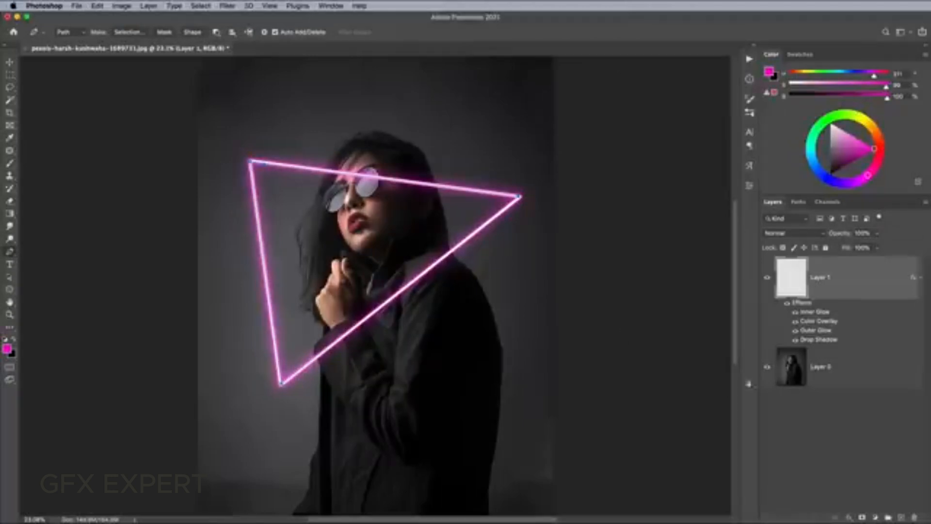
# Step: Stroke the triangular path with the soft pink brush on a new layer, and dismiss the path
pyautogui.click(901, 518)
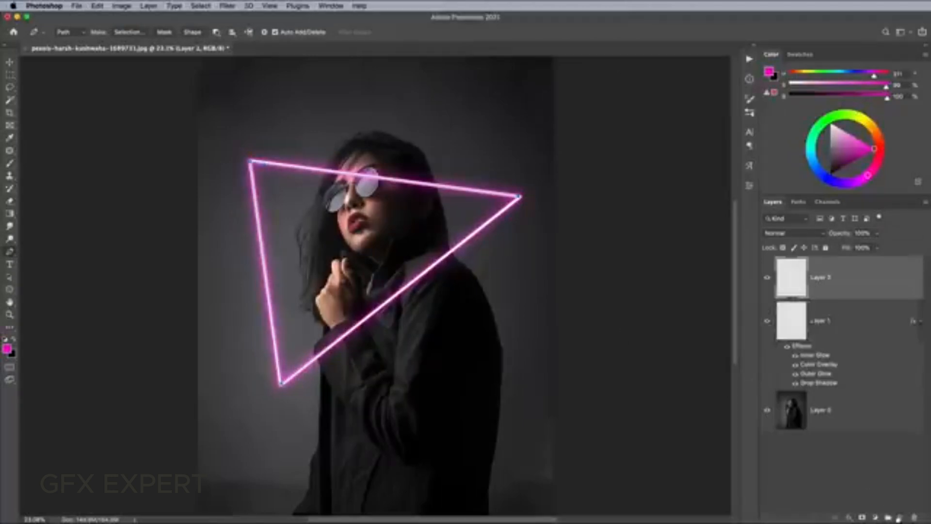
pyautogui.rightClick(417, 183)
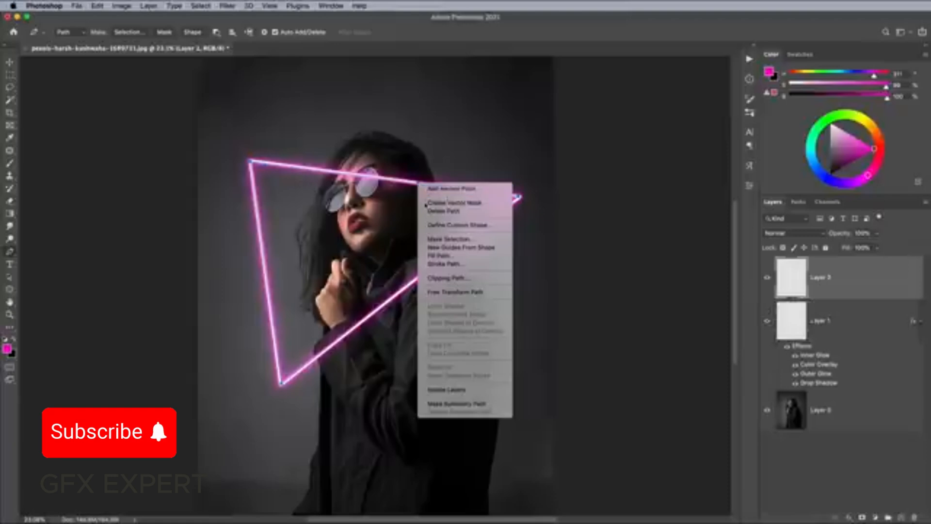
pyautogui.click(445, 263)
pyautogui.click(704, 318)
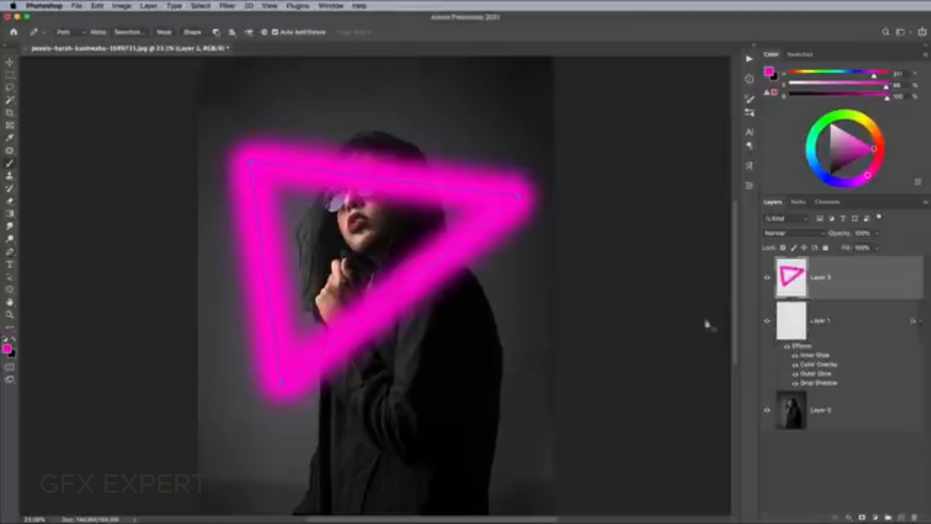
pyautogui.press('Return')
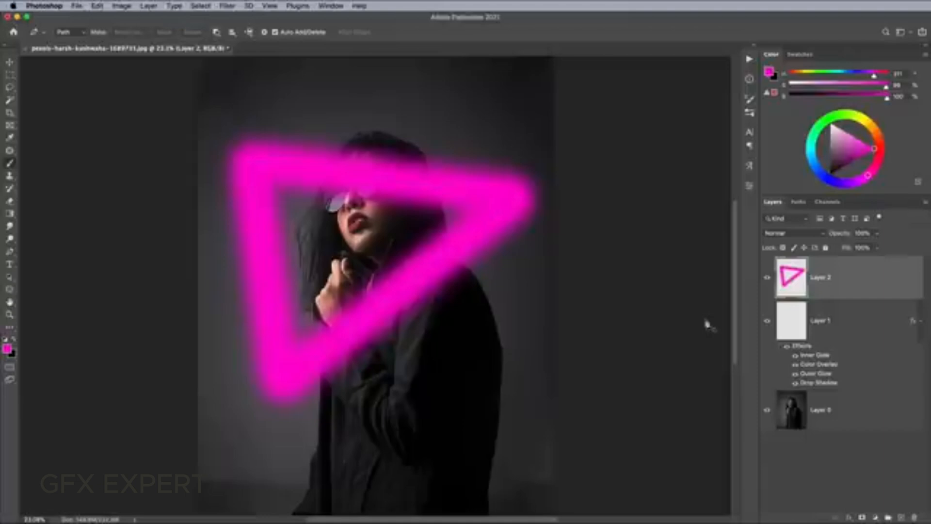
# Step: Set the soft pink triangle layer's blend mode to Linear Dodge (Add) and lower its fill to about 25%
pyautogui.click(799, 236)
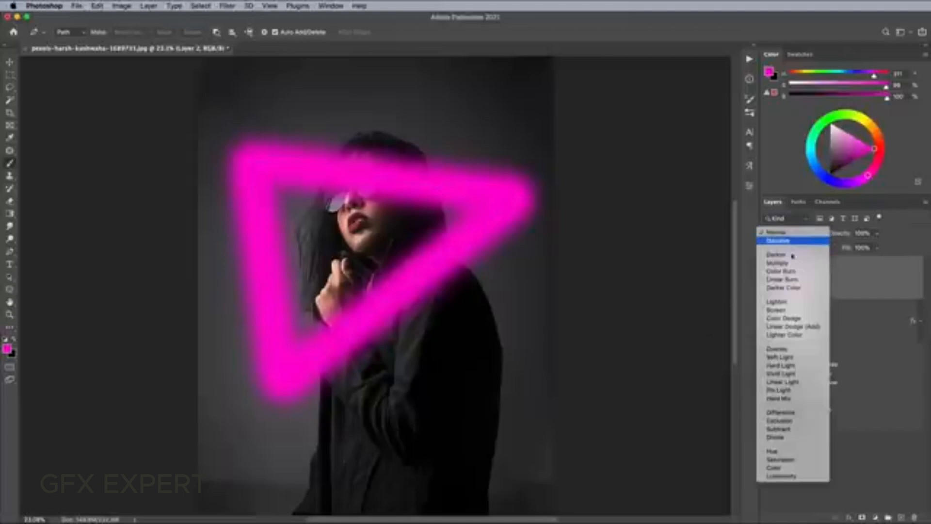
pyautogui.click(792, 326)
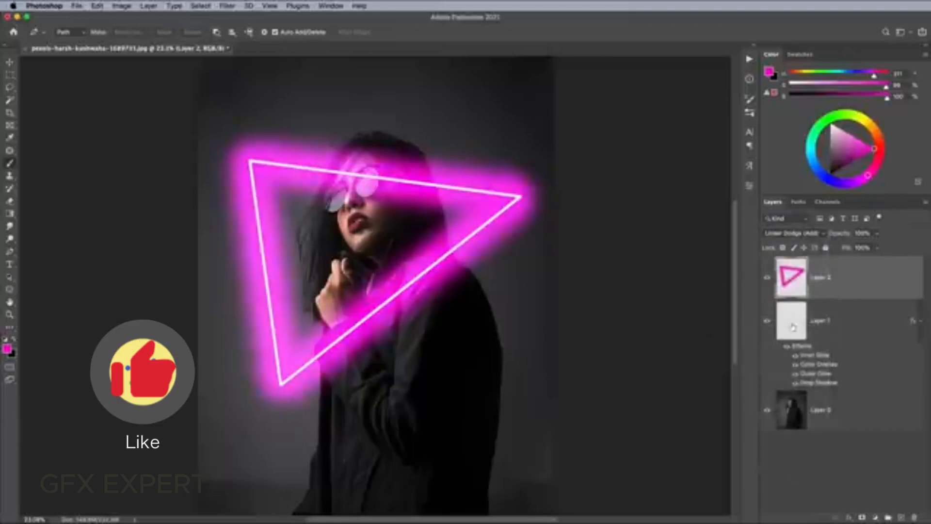
pyautogui.click(879, 248)
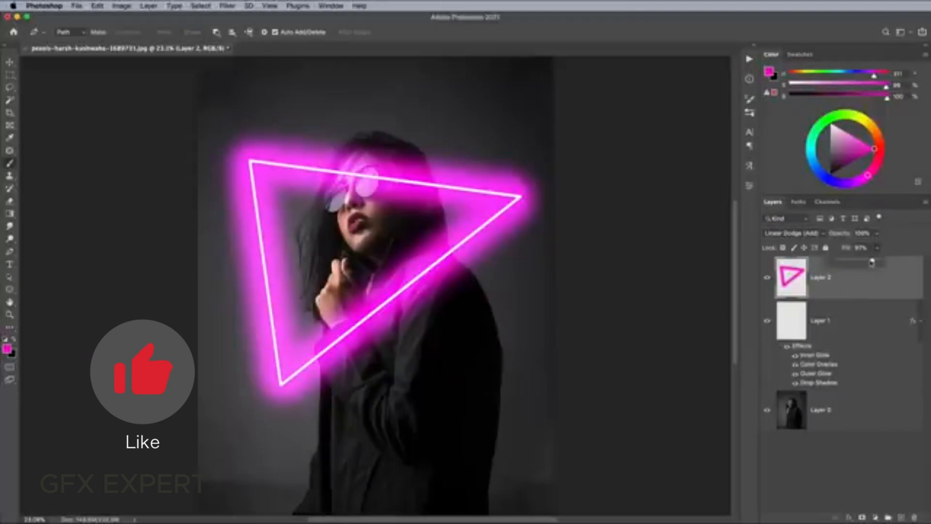
pyautogui.moveTo(875, 261); pyautogui.dragTo(844, 262)
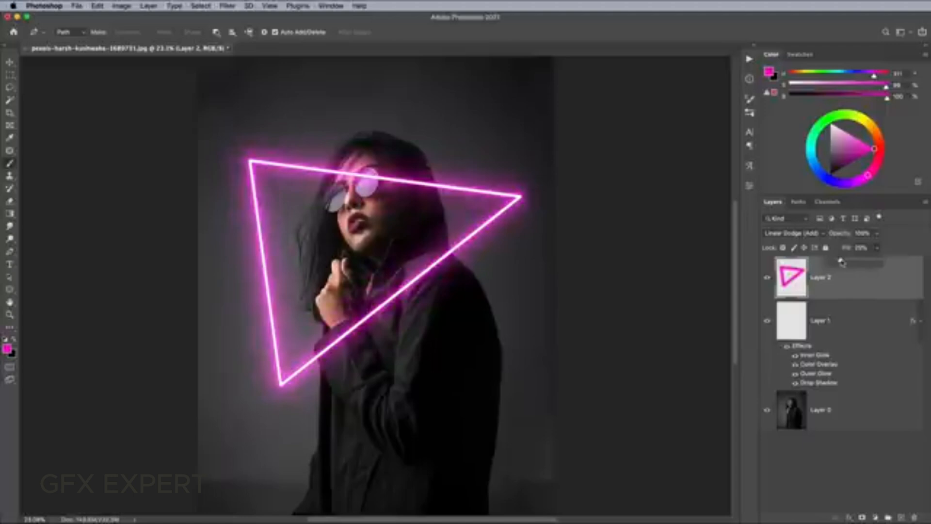
# Step: Group the soft glow layer with the neon line layer and name the group Neon
pyautogui.keyDown('shift'); pyautogui.click(857, 327); pyautogui.keyUp('shift')
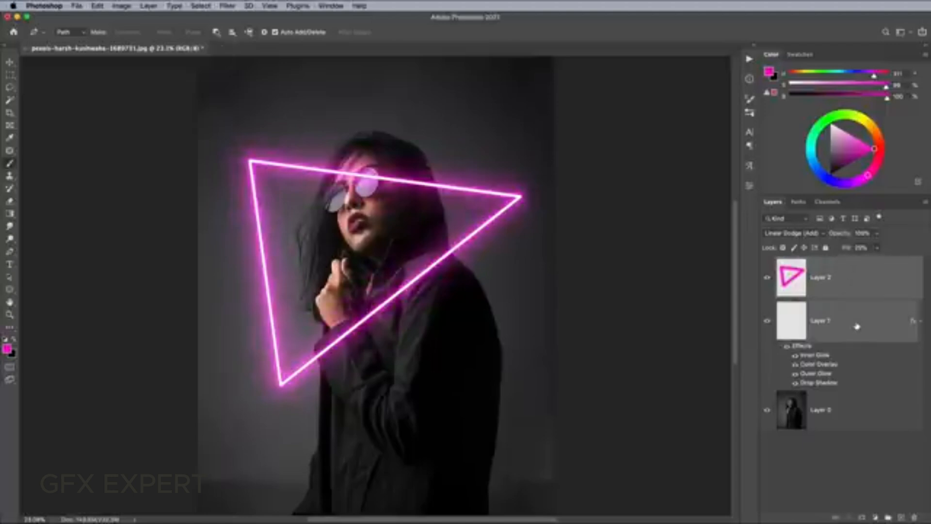
pyautogui.press('super+g')
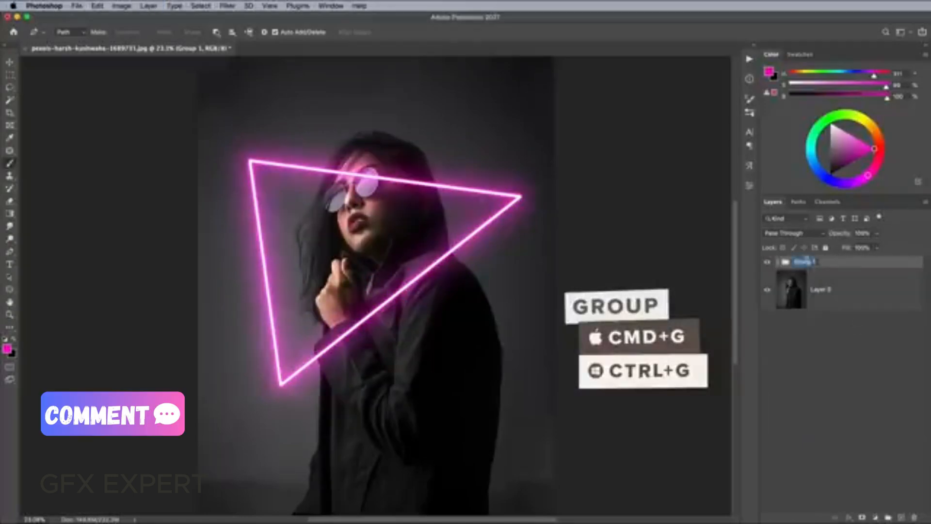
pyautogui.write('Neon')
pyautogui.press('Return')
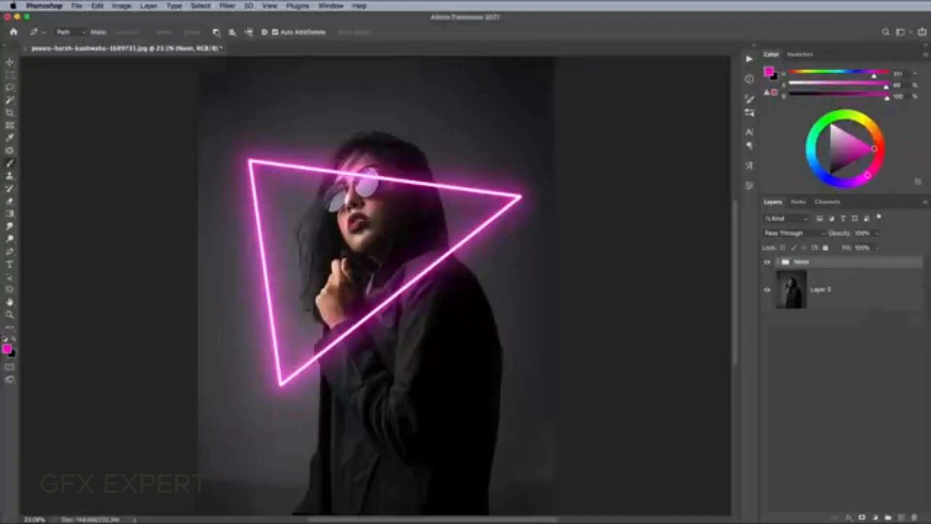
# Step: Select the woman as the subject of Layer 0 and mask the Neon group with the inverted selection to put the triangle behind her
pyautogui.click(838, 292)
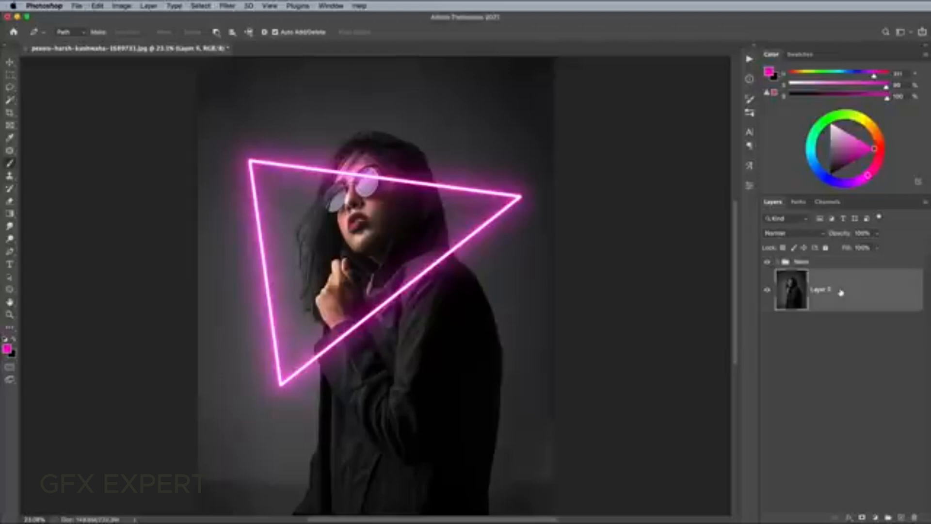
pyautogui.click(200, 6)
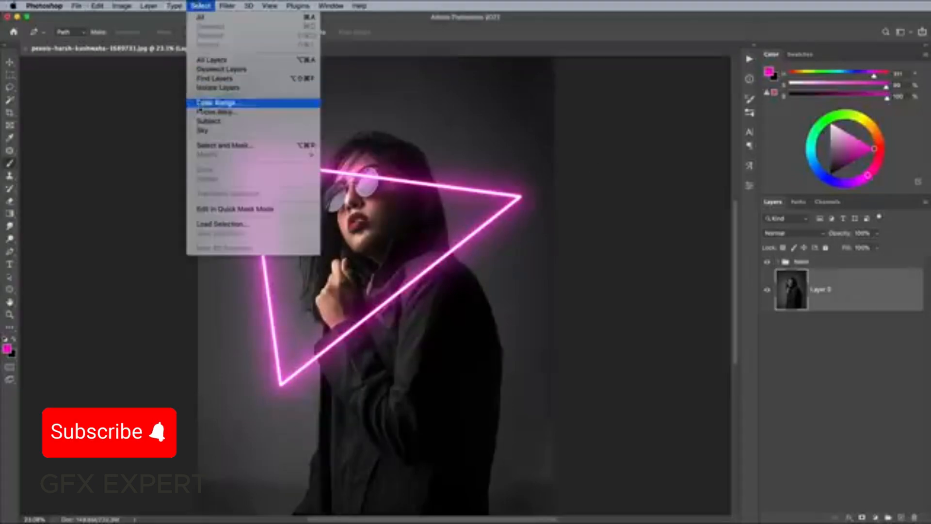
pyautogui.click(203, 119)
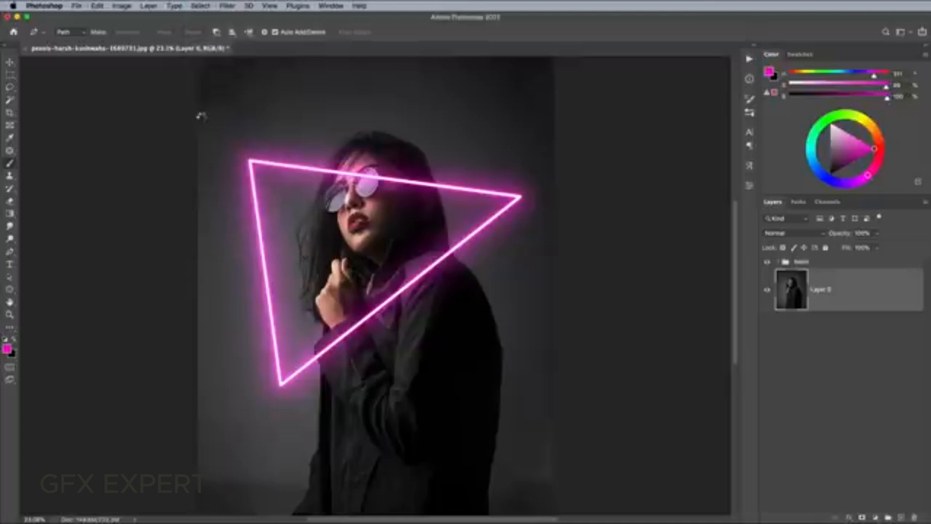
pyautogui.click(817, 263)
pyautogui.click(862, 518)
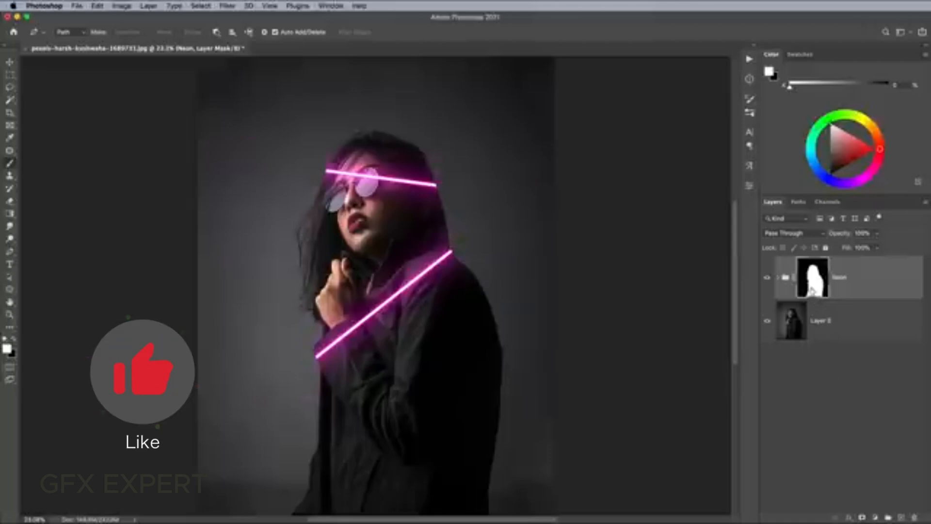
pyautogui.press('super+i')
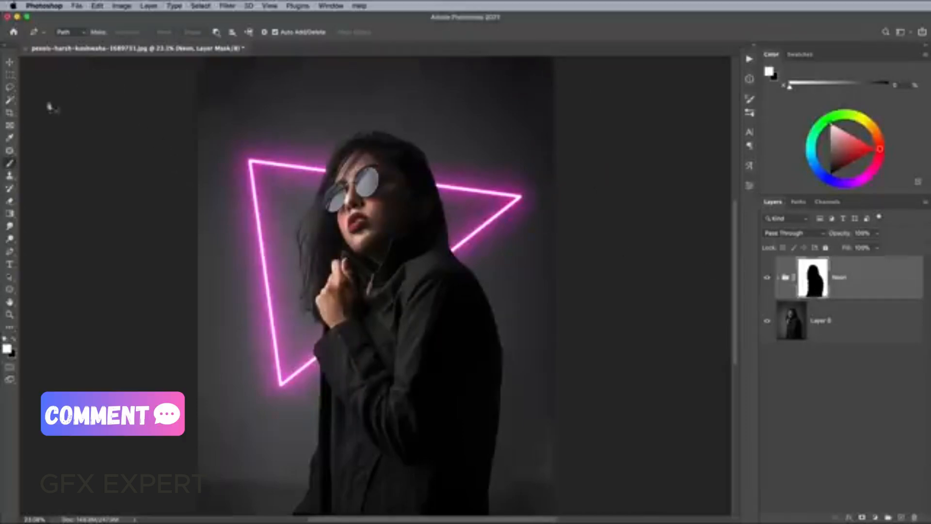
# Step: Paint white on the Neon group's mask along the triangle's lower diagonal to bring that side in front of the jacket
pyautogui.click(10, 163)
pyautogui.press('super+plus')
pyautogui.press('super+plus')
pyautogui.press('super+plus')
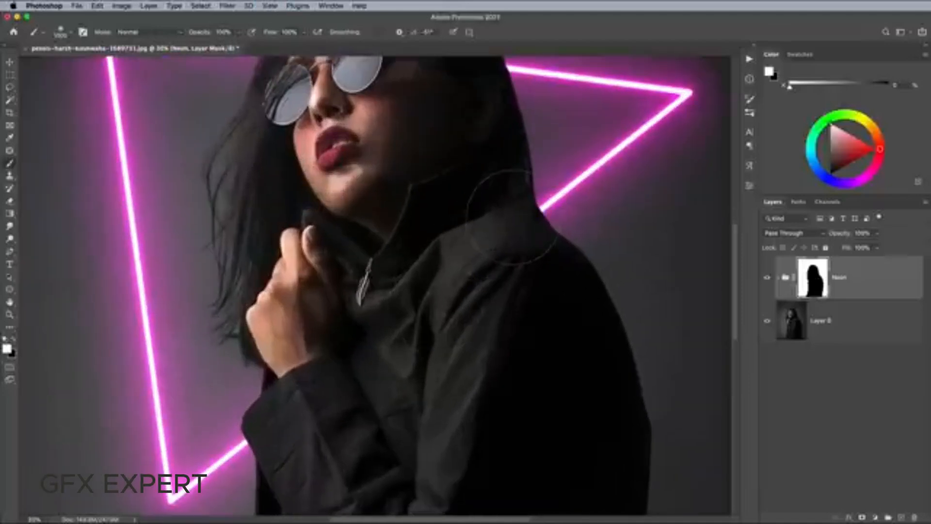
pyautogui.moveTo(511, 217)
pyautogui.mouseDown()
pyautogui.moveTo(460, 272)
pyautogui.moveTo(245, 439)
pyautogui.mouseUp()
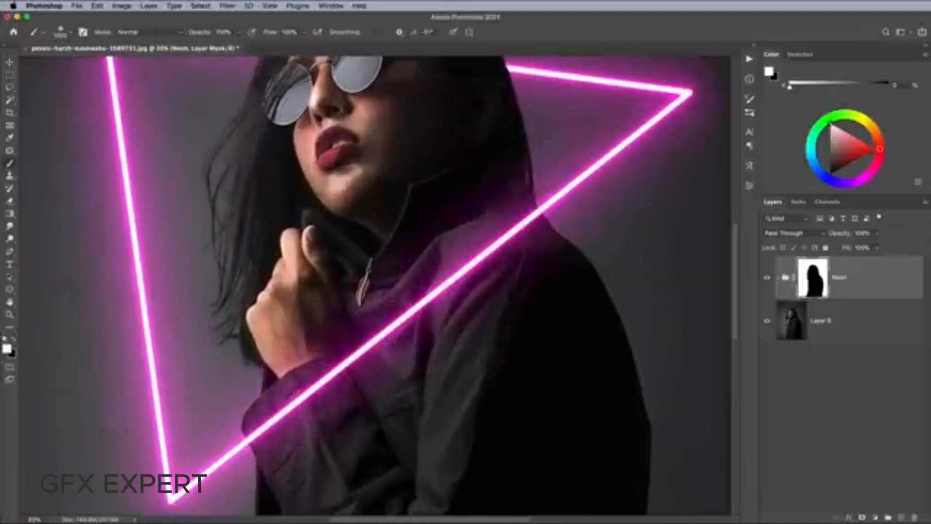
pyautogui.press('super+minus')
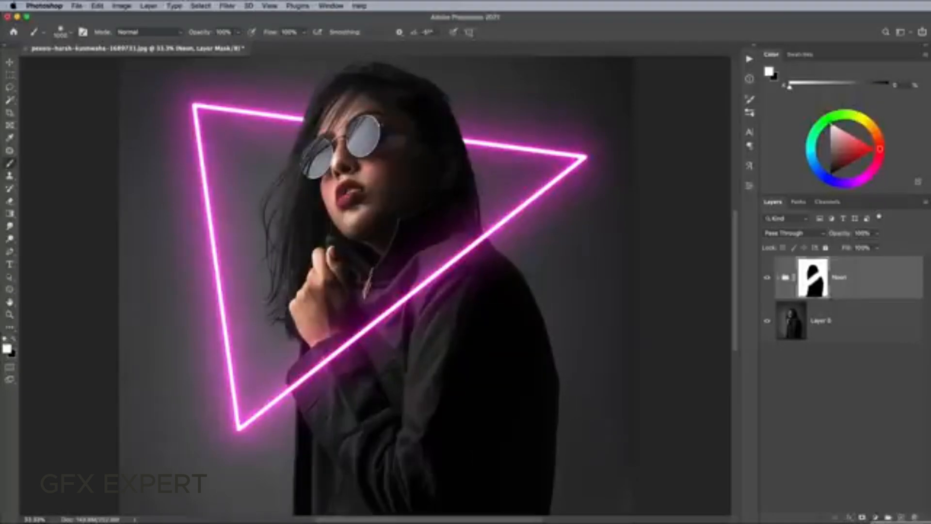
# Step: Add a Hue/Saturation adjustment layer above the Neon group, with Colorize on, saturation 100 and a magenta hue of about 313
pyautogui.click(875, 518)
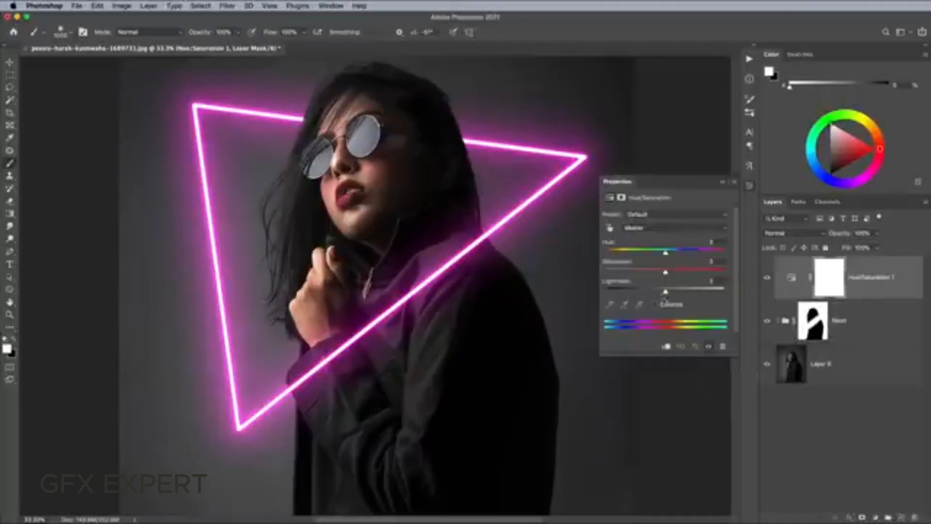
pyautogui.click(665, 305)
pyautogui.moveTo(635, 272); pyautogui.dragTo(724, 272)
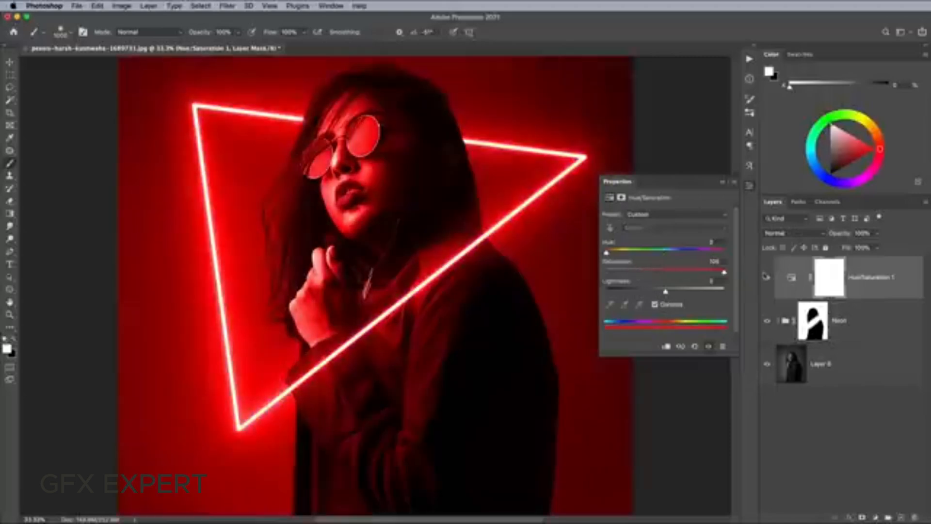
pyautogui.moveTo(639, 254); pyautogui.dragTo(708, 253)
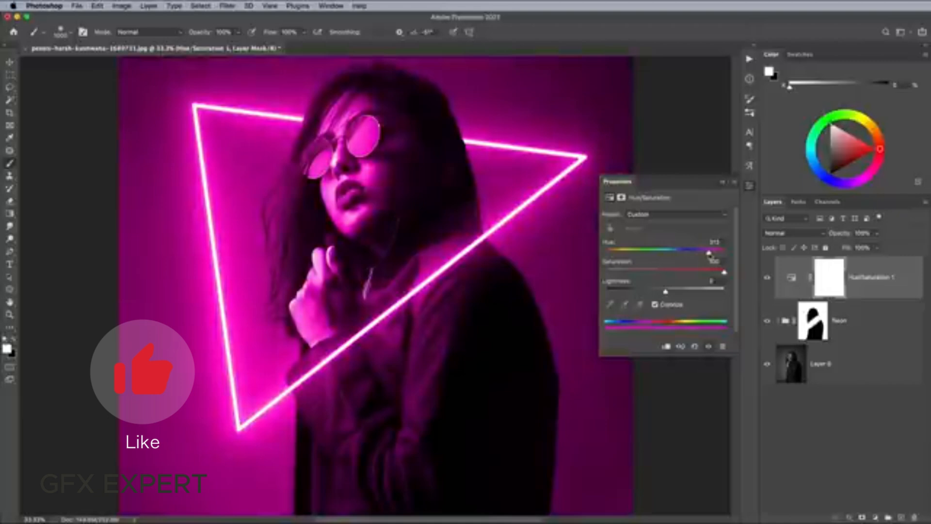
# Step: Split the adjustment layer's Blend If black slider for This Layer to 0 / 100, and close the adjustment's properties
pyautogui.doubleClick(886, 272)
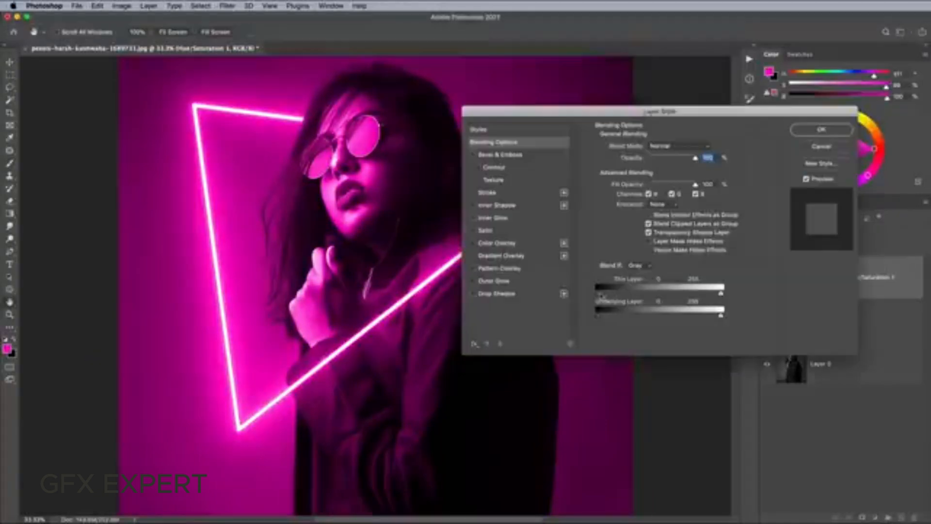
pyautogui.moveTo(600, 294); pyautogui.dragTo(663, 298)
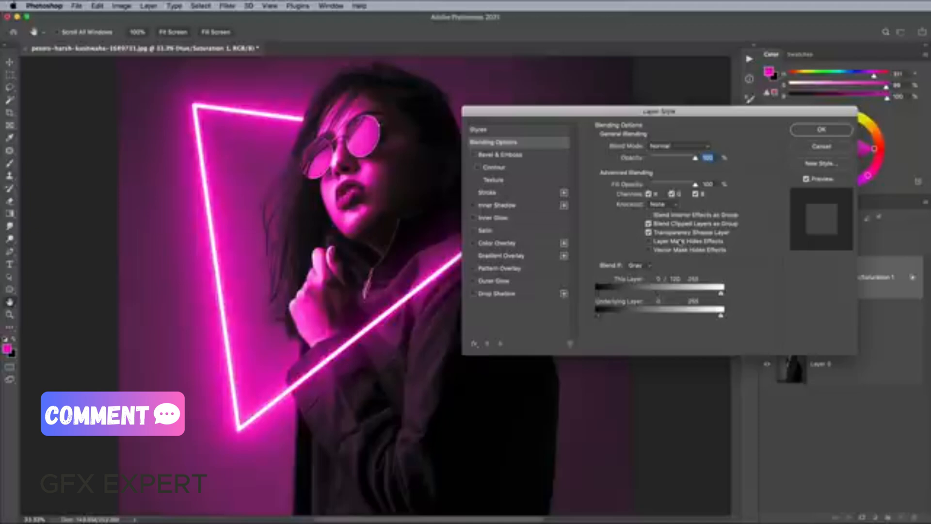
pyautogui.click(803, 131)
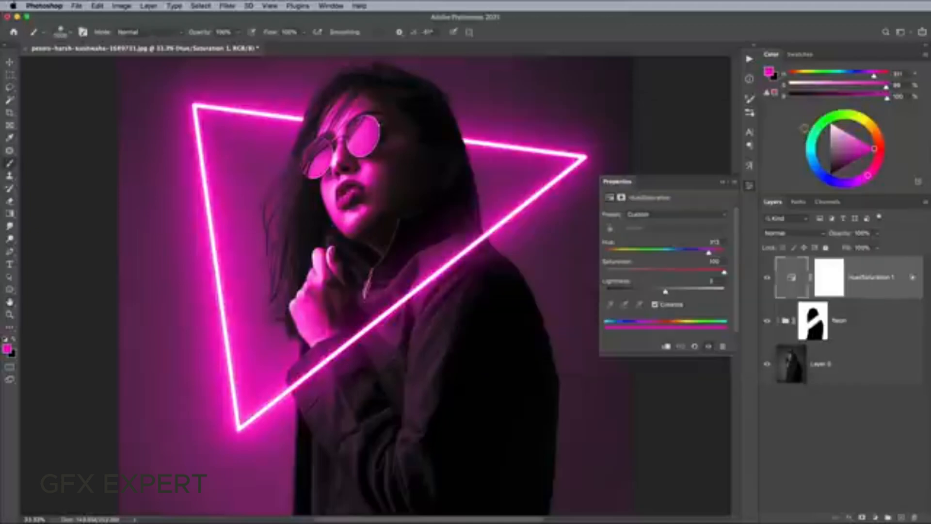
pyautogui.click(751, 186)
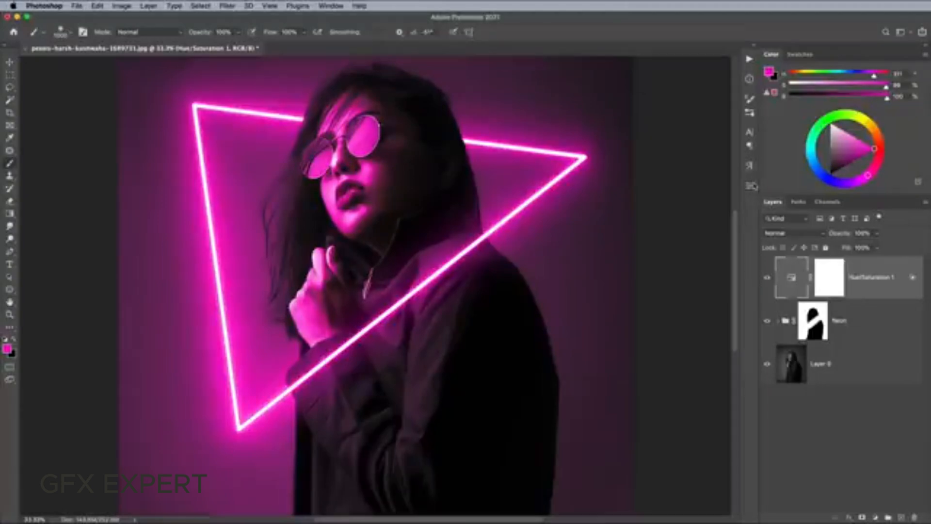
# Step: On a new top layer, dab soft pink glows where the triangle's upper side meets both edges of the woman's hair
pyautogui.click(900, 518)
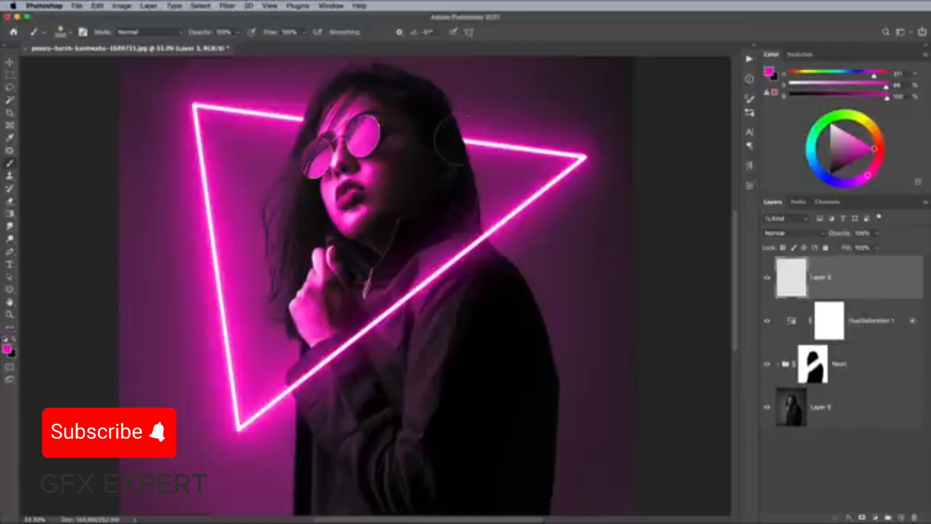
pyautogui.click(456, 140)
pyautogui.click(305, 121)
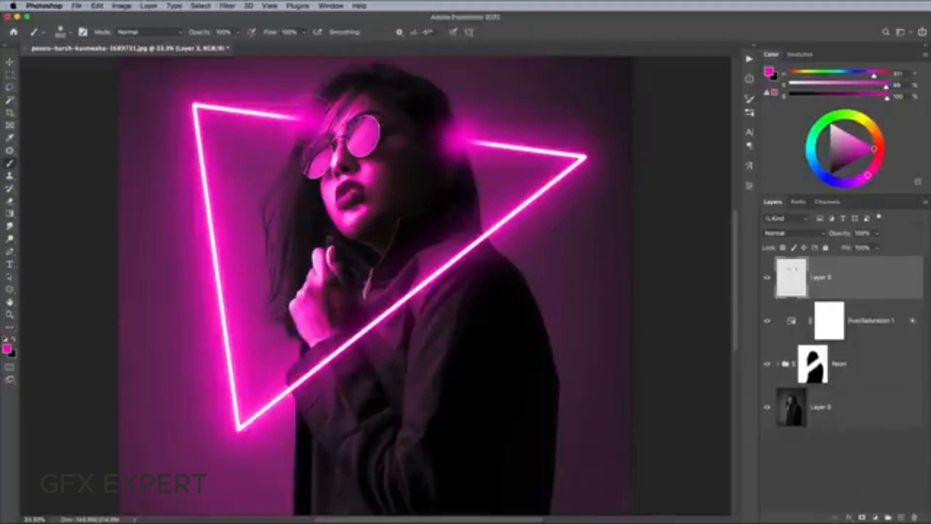
# Step: Blend the pink glow dabs layer with Linear Dodge (Add) and lower its fill to about 26%
pyautogui.click(789, 234)
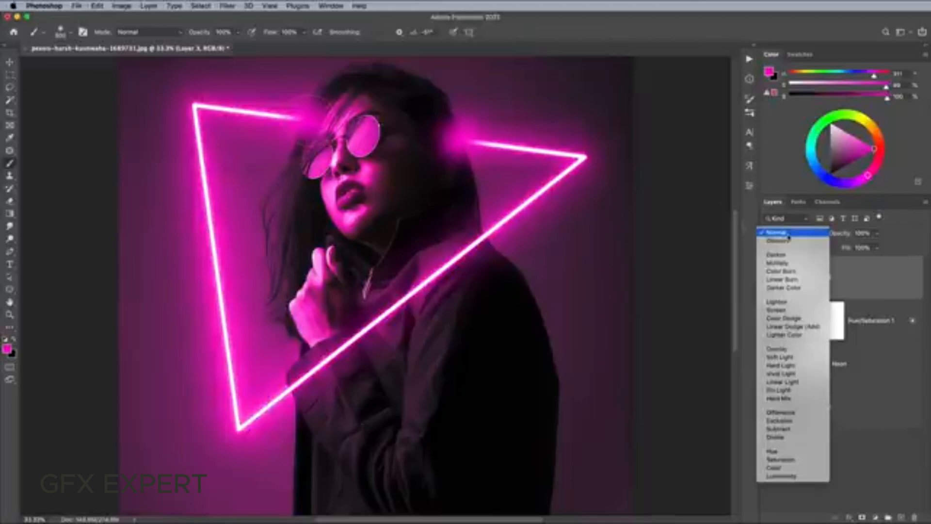
pyautogui.click(790, 327)
pyautogui.click(878, 248)
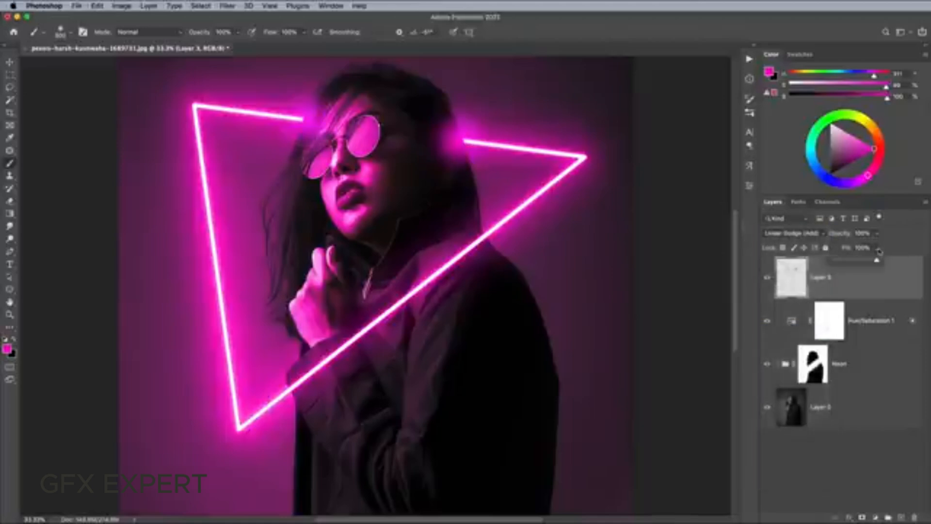
pyautogui.moveTo(877, 260); pyautogui.dragTo(844, 263)
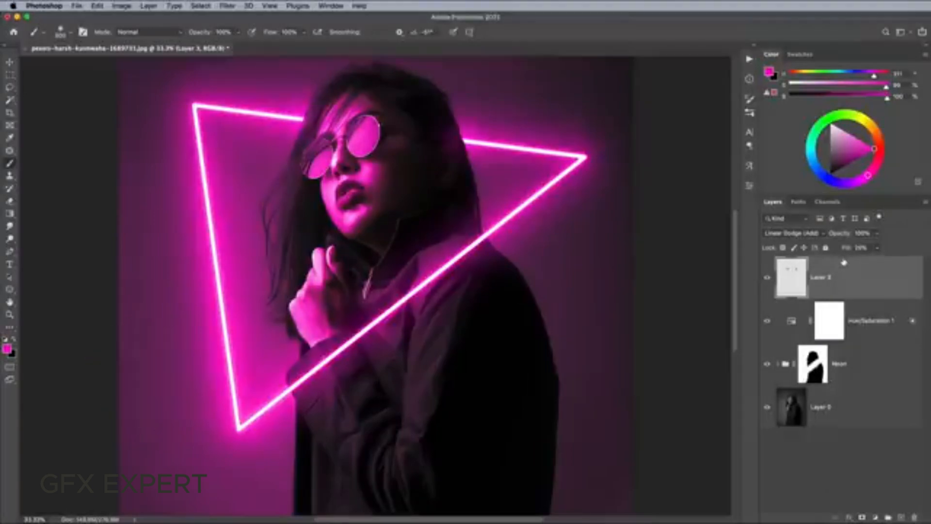
# Step: Create a new layer directly above the portrait layer and make white the foreground color
pyautogui.click(870, 407)
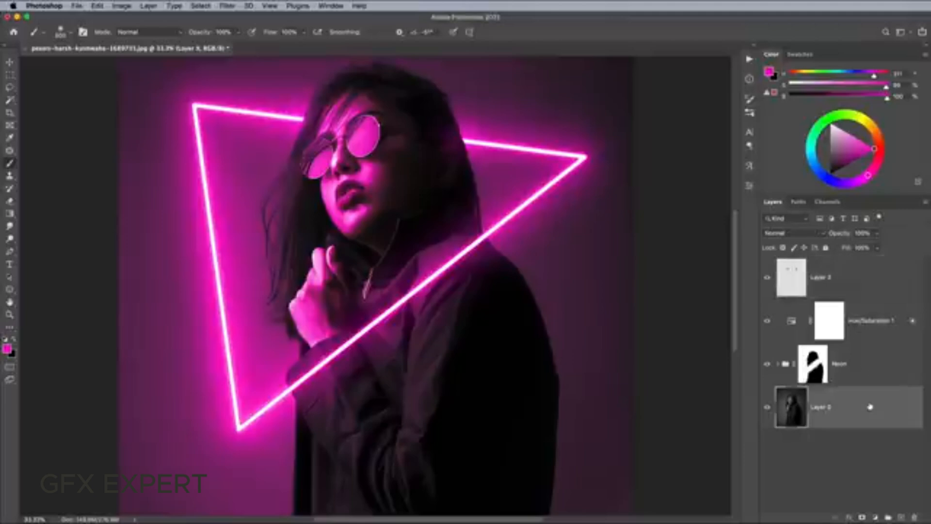
pyautogui.click(902, 517)
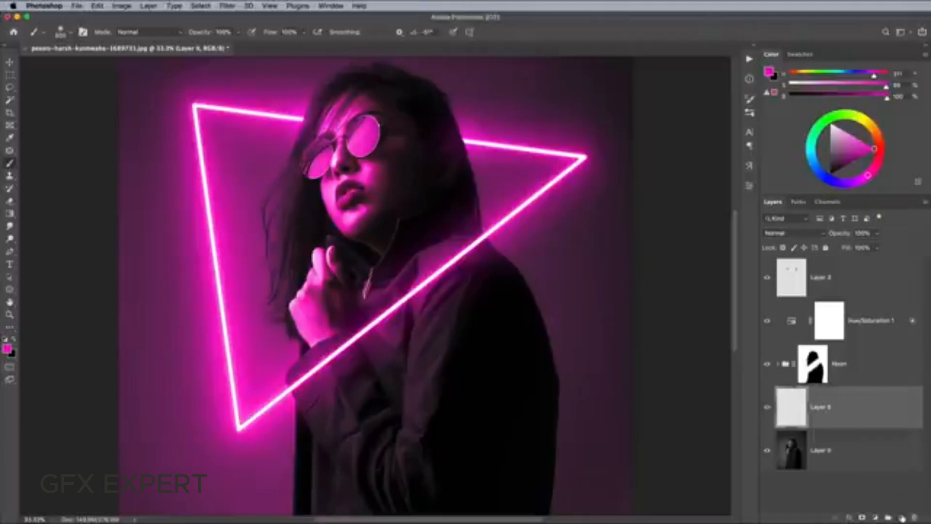
pyautogui.press('d')
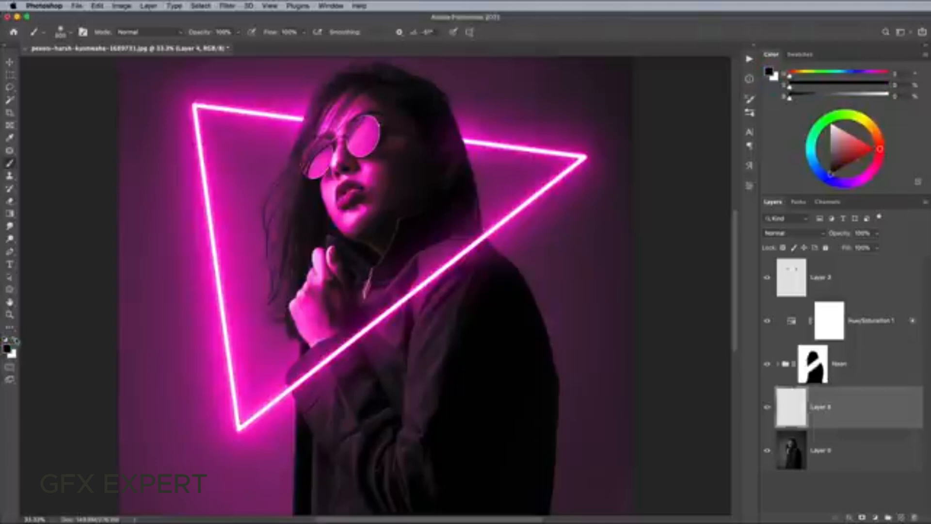
pyautogui.press('x')
# Step: Pick the first brush tip of the smoke brush set for the Brush tool
pyautogui.click(61, 31)
pyautogui.scroll(-10, 85, 259)
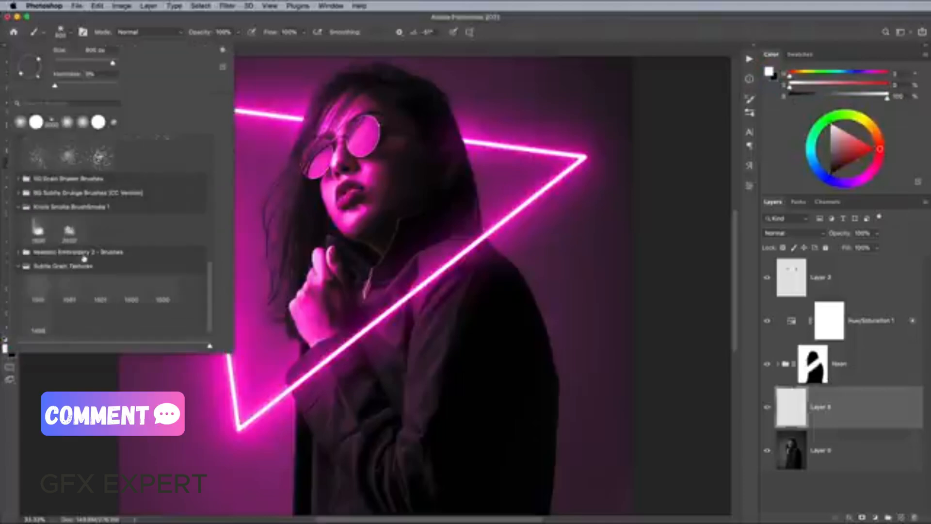
pyautogui.click(38, 230)
pyautogui.click(504, 37)
# Step: Stamp white smoke clouds across the new layer, around the woman and over her lower body and the background
pyautogui.press('super+minus')
pyautogui.press('super+minus')
pyautogui.click(368, 407)
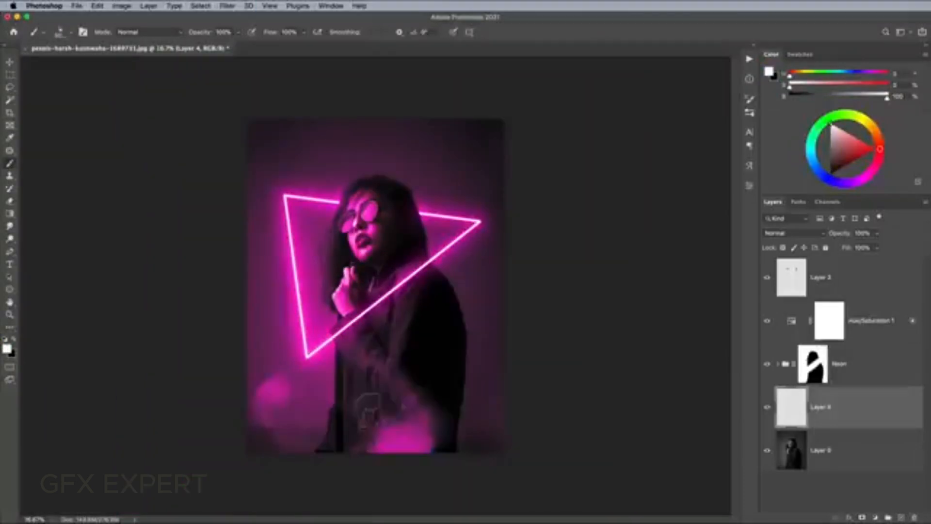
pyautogui.click(466, 369)
pyautogui.click(300, 334)
pyautogui.click(402, 378)
pyautogui.click(461, 194)
pyautogui.click(300, 226)
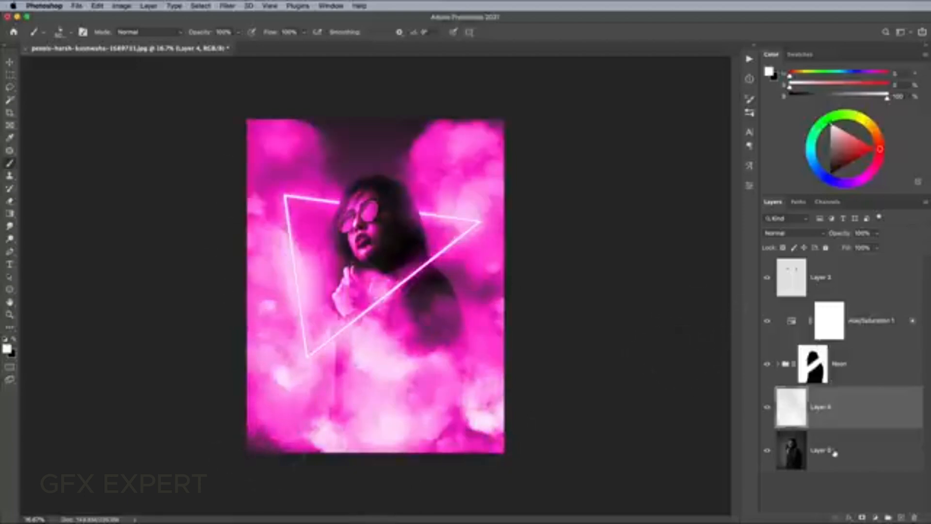
# Step: Add a layer mask to the smoke layer, set the brush flow to about 55% and make black the foreground color
pyautogui.click(864, 518)
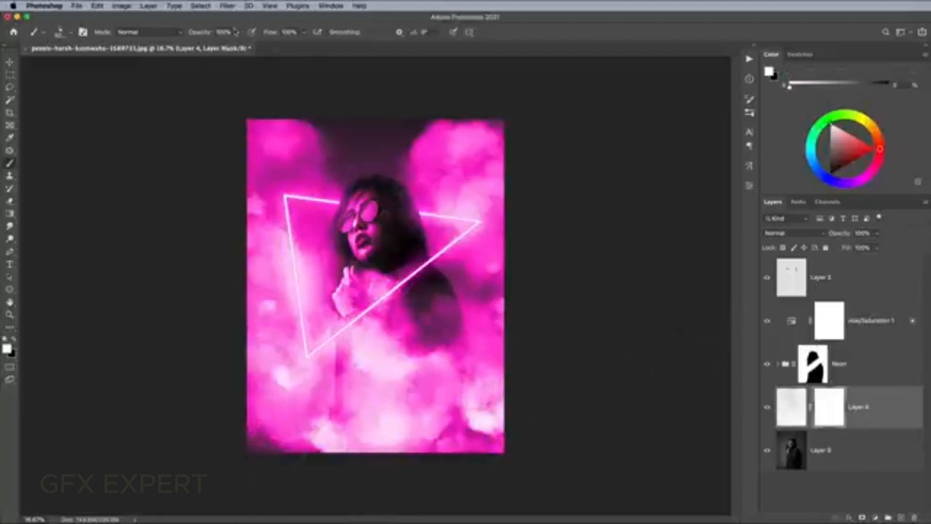
pyautogui.click(304, 33)
pyautogui.moveTo(304, 44); pyautogui.dragTo(285, 46)
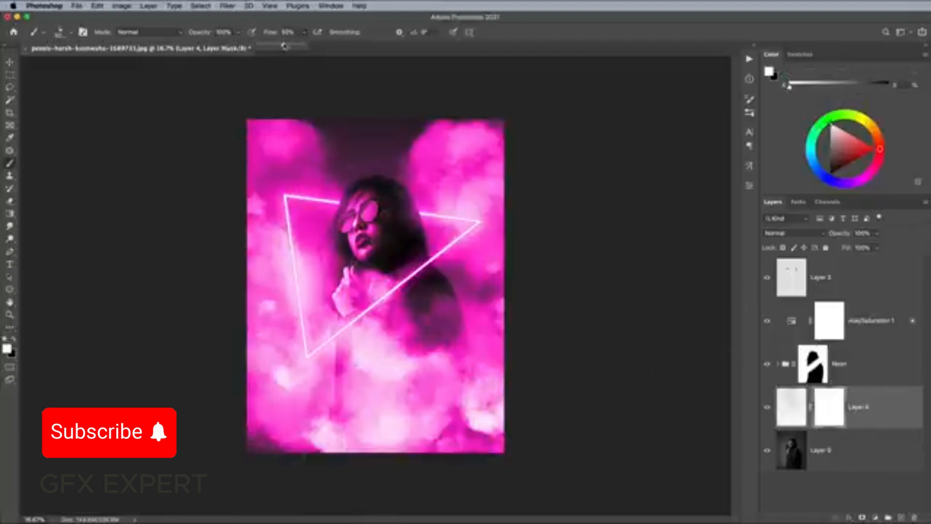
pyautogui.click(501, 40)
pyautogui.press('x')
# Step: Paint black on the smoke layer's mask to fade most of the smoke from the woman and the background
pyautogui.moveTo(291, 155)
pyautogui.mouseDown()
pyautogui.moveTo(436, 203)
pyautogui.moveTo(236, 129)
pyautogui.moveTo(485, 417)
pyautogui.mouseUp()
pyautogui.moveTo(485, 369)
pyautogui.mouseDown()
pyautogui.moveTo(295, 383)
pyautogui.moveTo(393, 412)
pyautogui.moveTo(460, 417)
pyautogui.mouseUp()
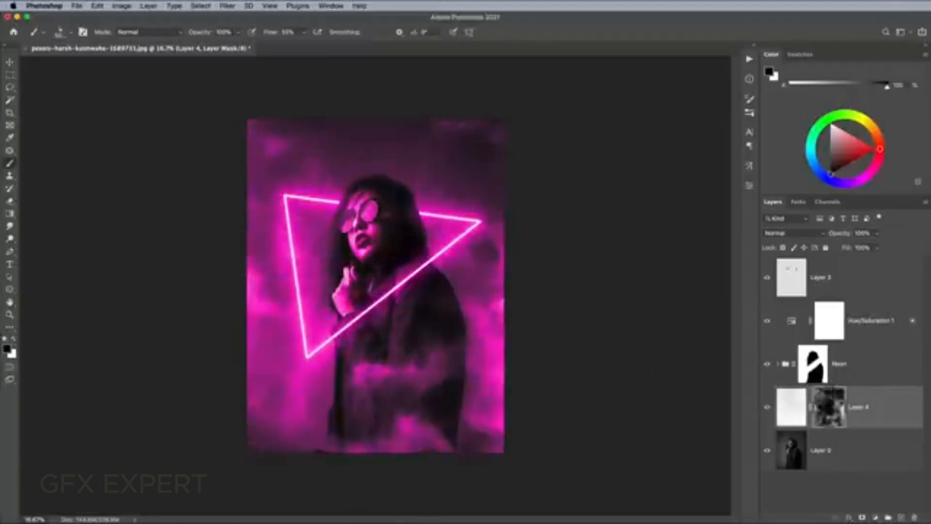
pyautogui.moveTo(262, 301); pyautogui.dragTo(296, 380)
pyautogui.moveTo(364, 373); pyautogui.dragTo(412, 421)
pyautogui.moveTo(485, 286); pyautogui.dragTo(471, 388)
pyautogui.moveTo(497, 247); pyautogui.dragTo(438, 179)
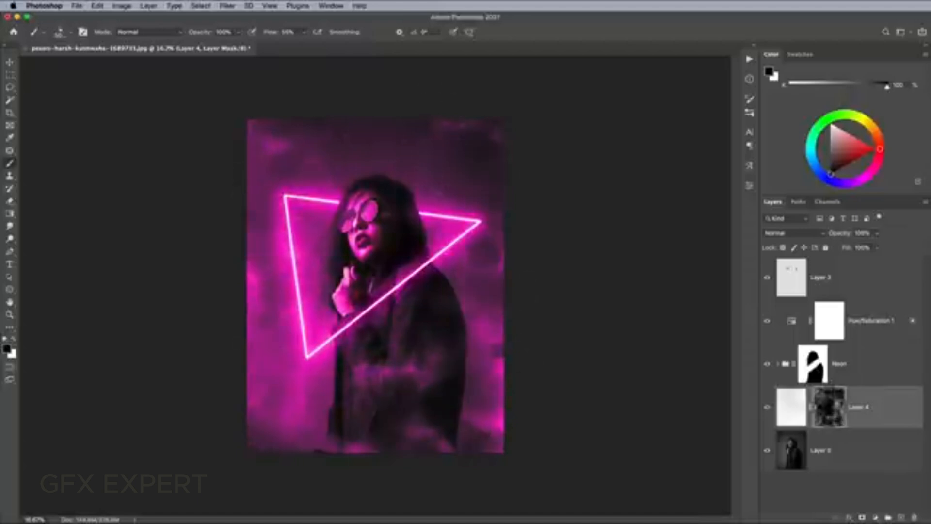
pyautogui.moveTo(257, 286); pyautogui.dragTo(422, 351)
pyautogui.moveTo(497, 373); pyautogui.dragTo(267, 146)
pyautogui.moveTo(419, 427); pyautogui.dragTo(417, 373)
pyautogui.press('x')
pyautogui.moveTo(354, 379); pyautogui.dragTo(421, 427)
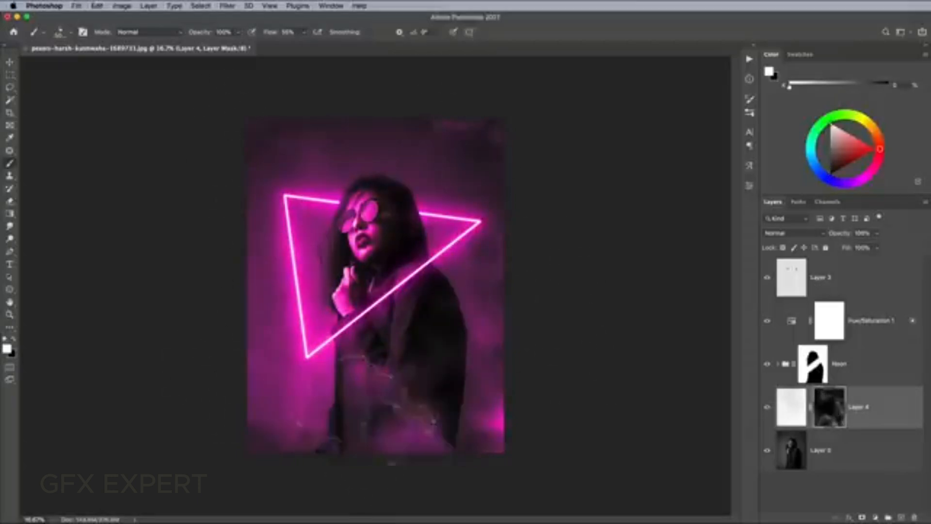
pyautogui.press('super+z')
# Step: Return to black and mask out the leftover smoke in the picture's lower-right corner and along its upper-right edge
pyautogui.click(494, 417)
pyautogui.press('x')
pyautogui.moveTo(484, 421); pyautogui.dragTo(497, 420)
pyautogui.click(475, 131)
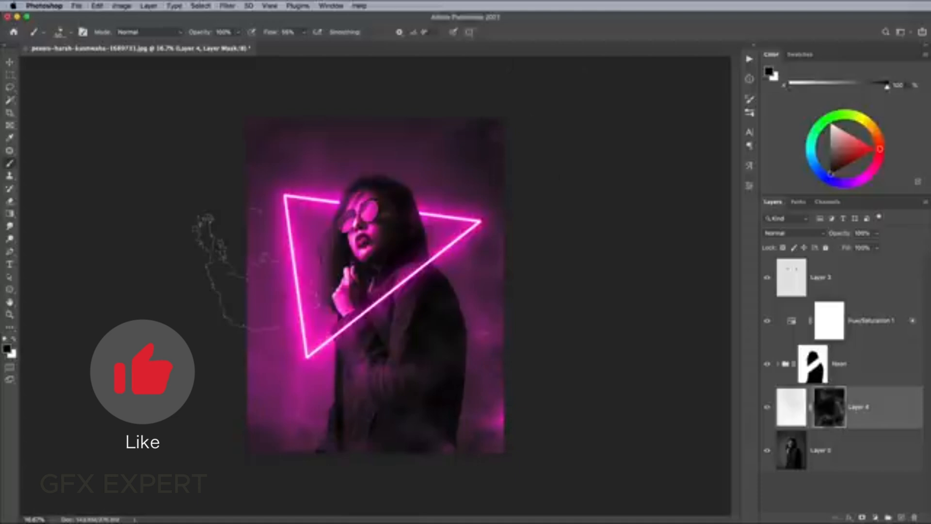
# Step: Lower the smoke layer's opacity to about 70%
pyautogui.press('super+equal')
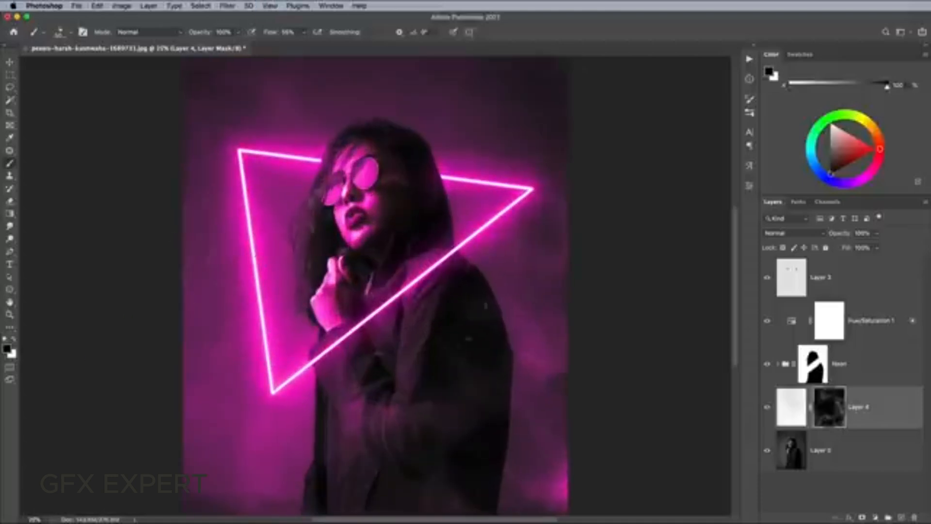
pyautogui.click(880, 235)
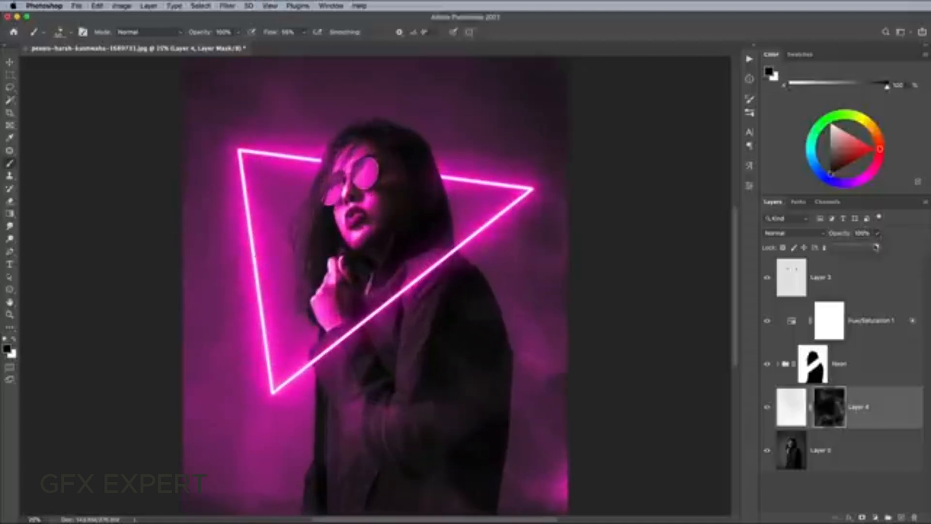
pyautogui.moveTo(875, 247); pyautogui.dragTo(856, 248)
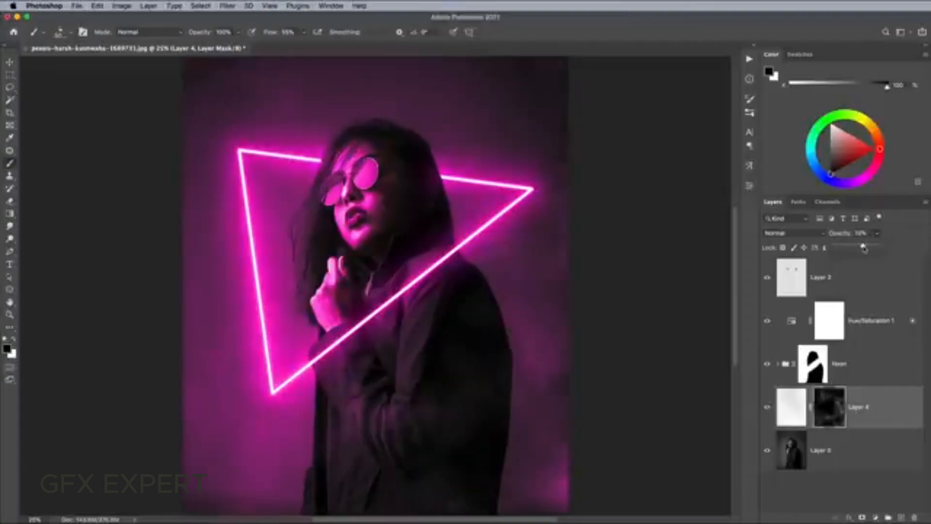
# Step: Create a new layer at the top of the stack and pick a recently used soft round tip for the Brush tool
pyautogui.click(865, 286)
pyautogui.click(901, 516)
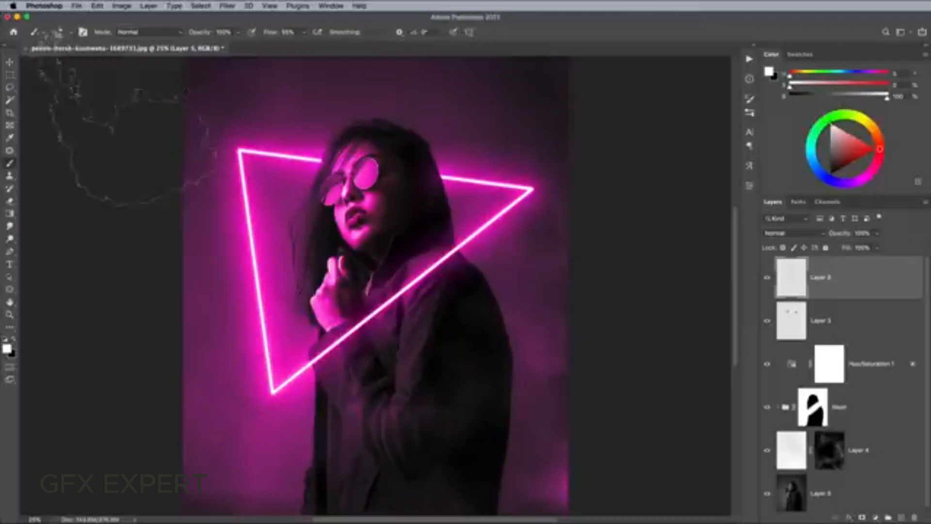
pyautogui.click(59, 33)
pyautogui.click(35, 122)
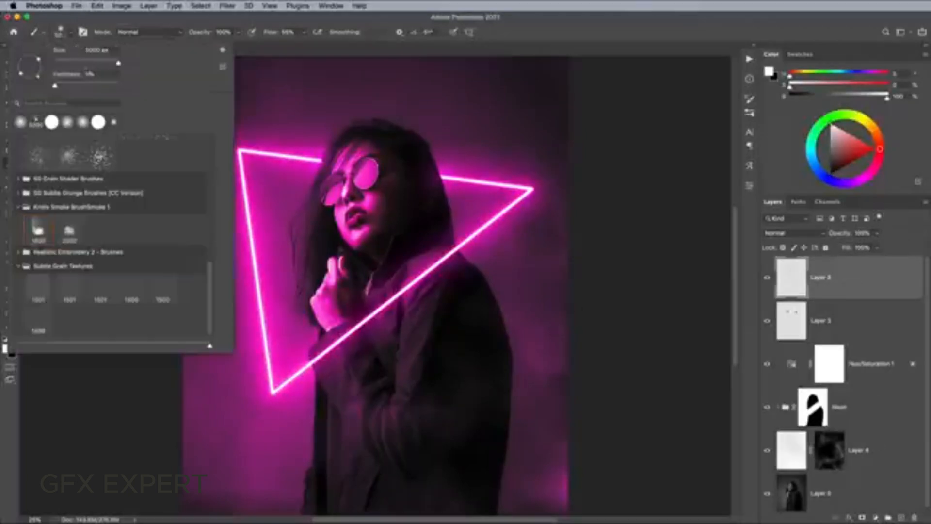
pyautogui.click(528, 35)
# Step: Set the foreground color to a saturated blue and paint it over the upper-right and lower areas of the portrait
pyautogui.click(7, 348)
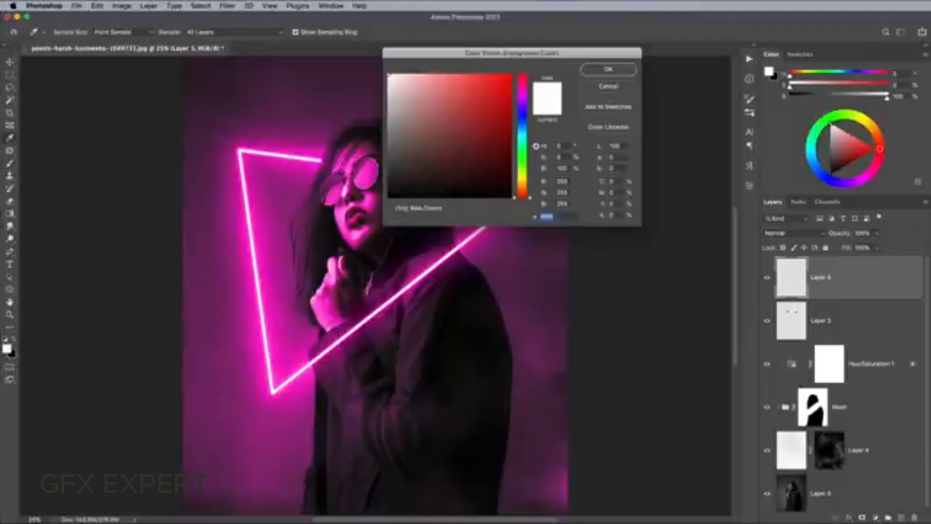
pyautogui.click(522, 115)
pyautogui.click(494, 80)
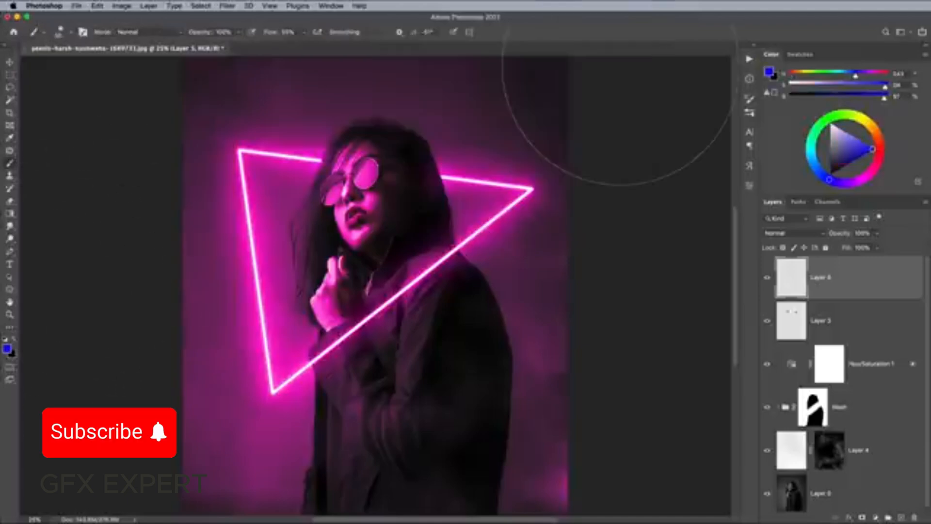
pyautogui.click(608, 69)
pyautogui.press('super+minus')
pyautogui.moveTo(457, 131)
pyautogui.mouseDown()
pyautogui.moveTo(488, 220)
pyautogui.moveTo(365, 414)
pyautogui.moveTo(269, 344)
pyautogui.moveTo(343, 281)
pyautogui.moveTo(441, 310)
pyautogui.mouseUp()
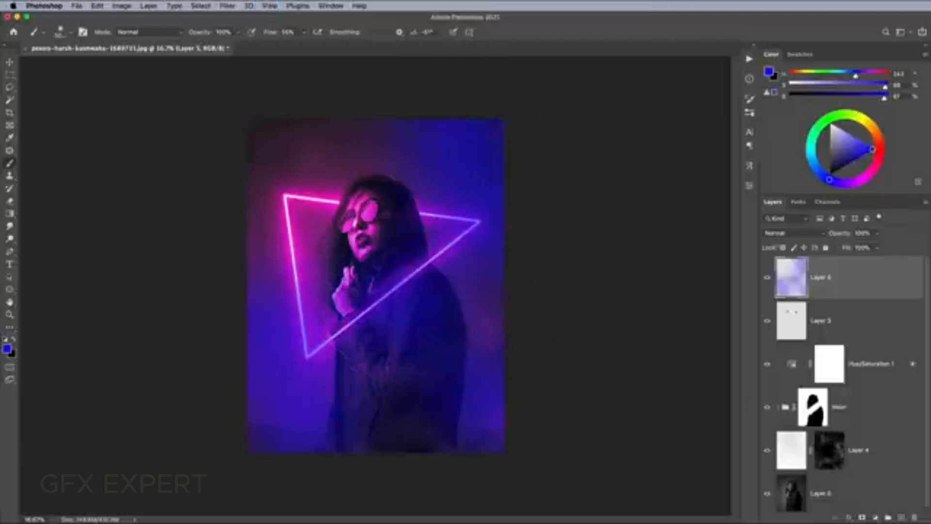
# Step: Blend the blue paint layer with Soft Light and lower its opacity to about 36%
pyautogui.click(790, 234)
pyautogui.click(779, 356)
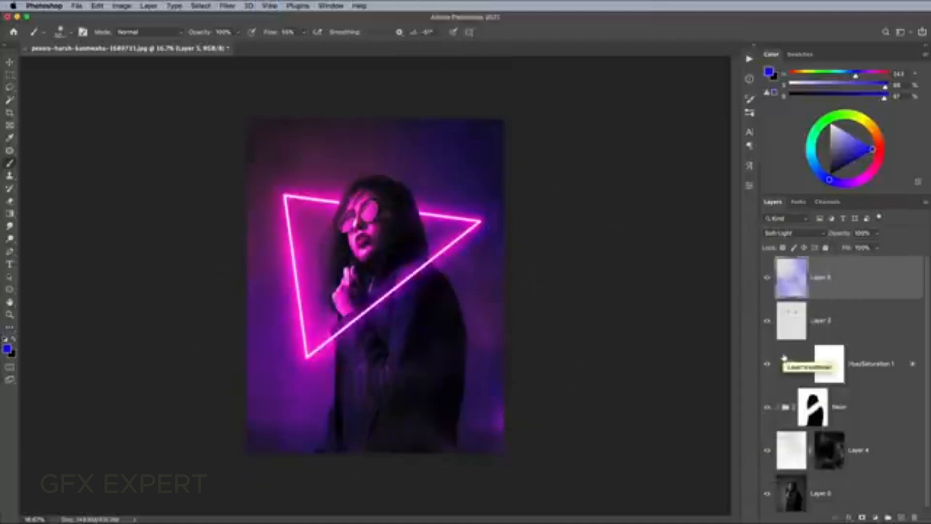
pyautogui.click(880, 234)
pyautogui.moveTo(877, 245); pyautogui.dragTo(849, 248)
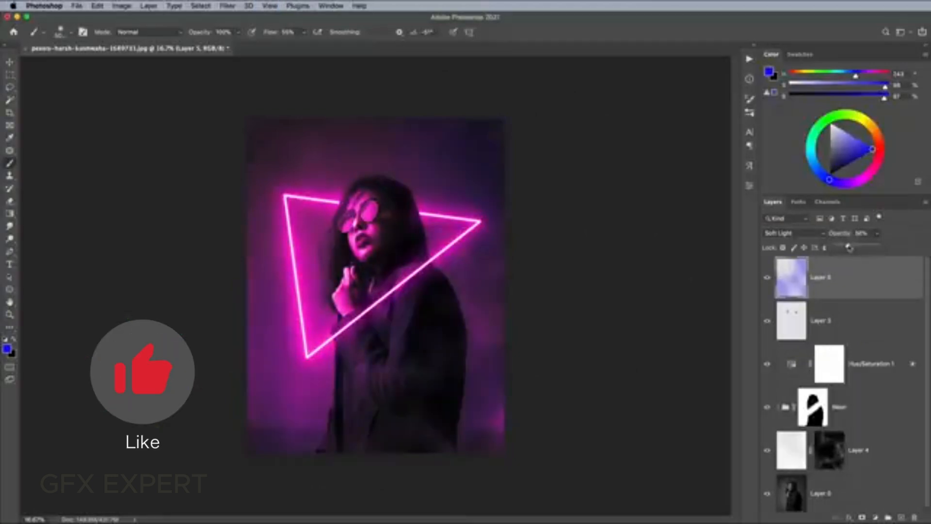
# Step: Switch to Finder, open the grain textures folder on the desktop and open Grain-Texture-08.png with Adobe Photoshop 2021
pyautogui.press('super+equal')
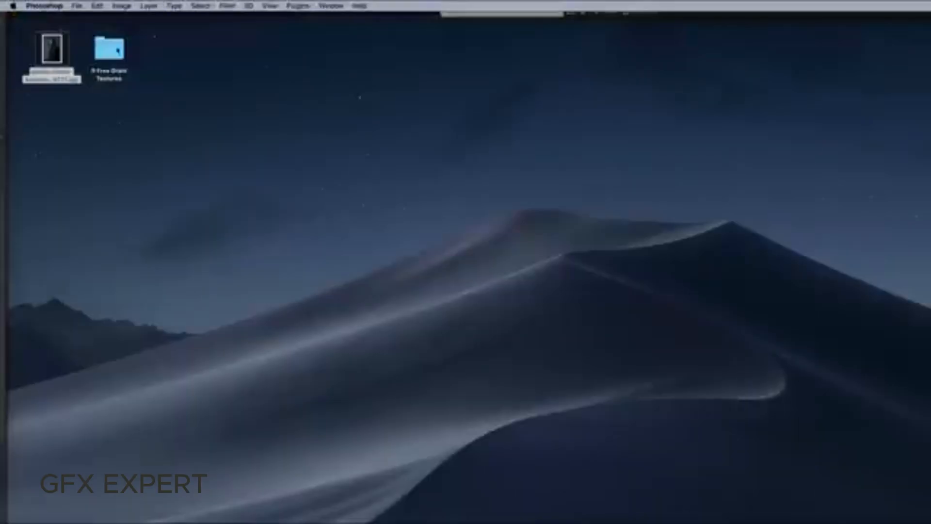
pyautogui.doubleClick(118, 50)
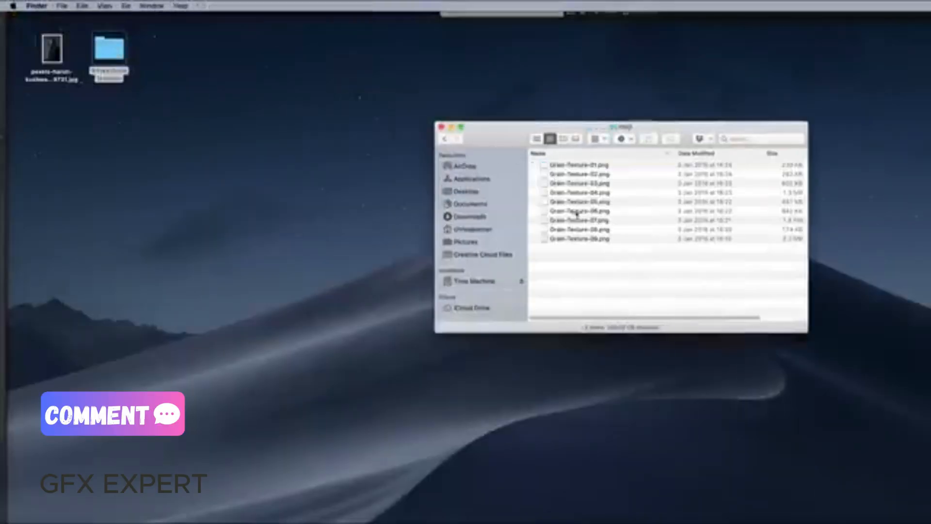
pyautogui.rightClick(586, 228)
pyautogui.moveTo(698, 241)
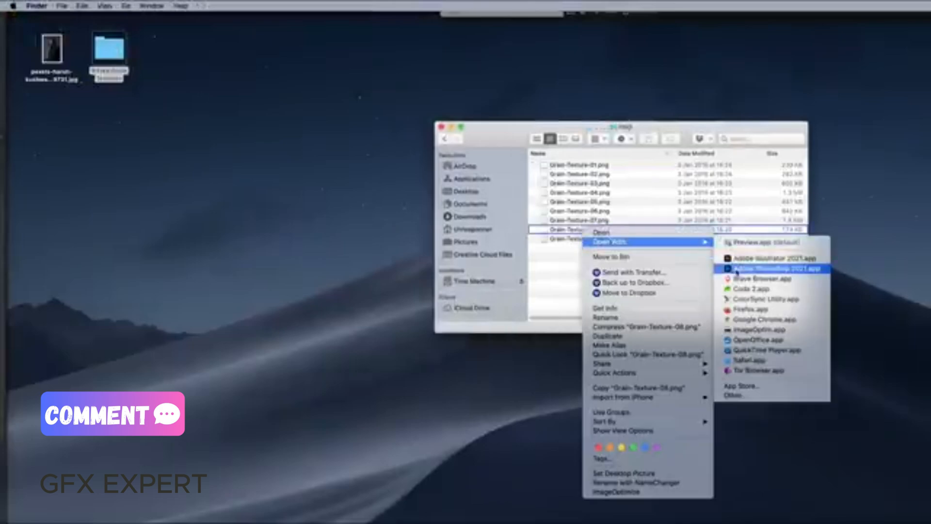
pyautogui.click(732, 268)
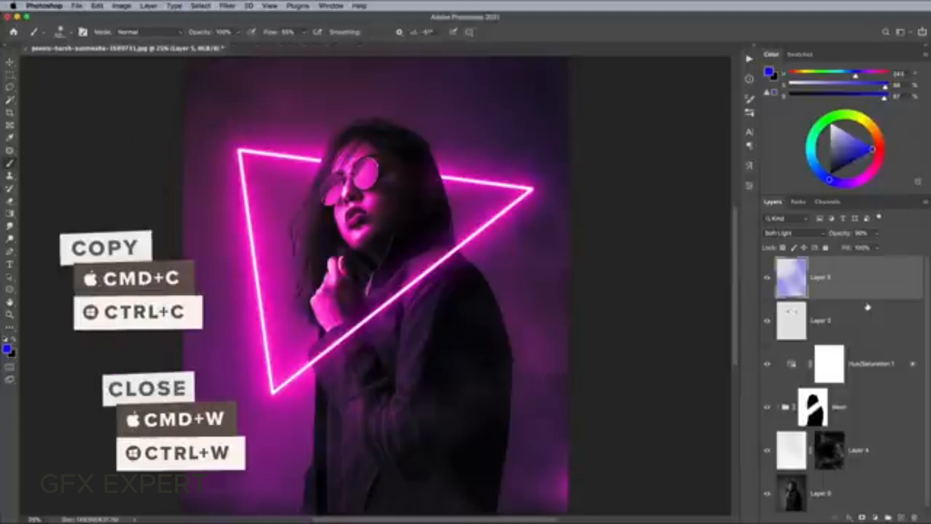
# Step: Paste the grain texture as a new top layer, inverted to white specks, and stretch it to cover the whole canvas
pyautogui.press('alt+shift+super+n')
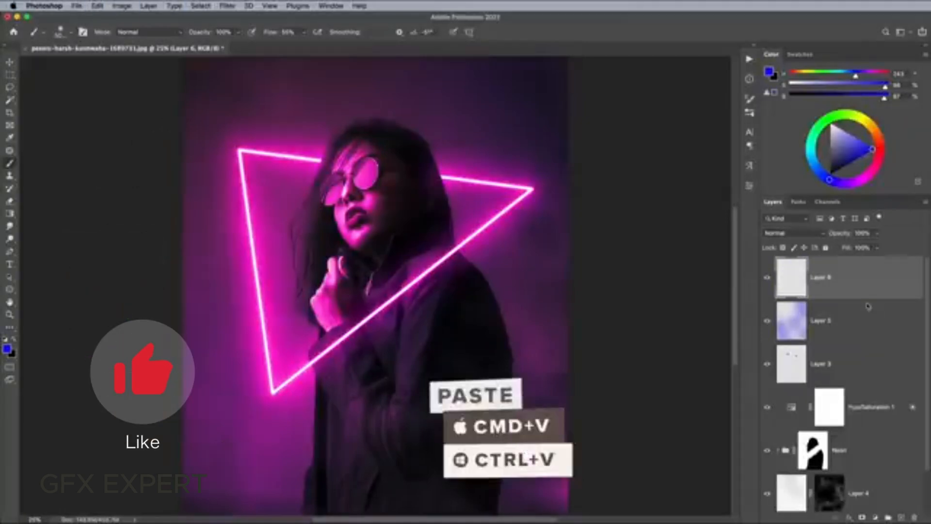
pyautogui.press('super+t')
pyautogui.press('super+minus')
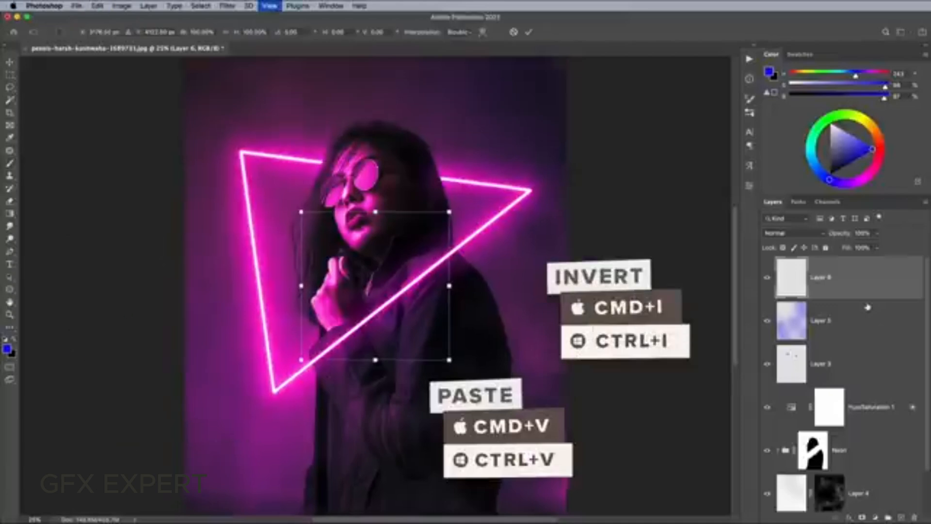
pyautogui.moveTo(326, 235); pyautogui.dragTo(245, 118)
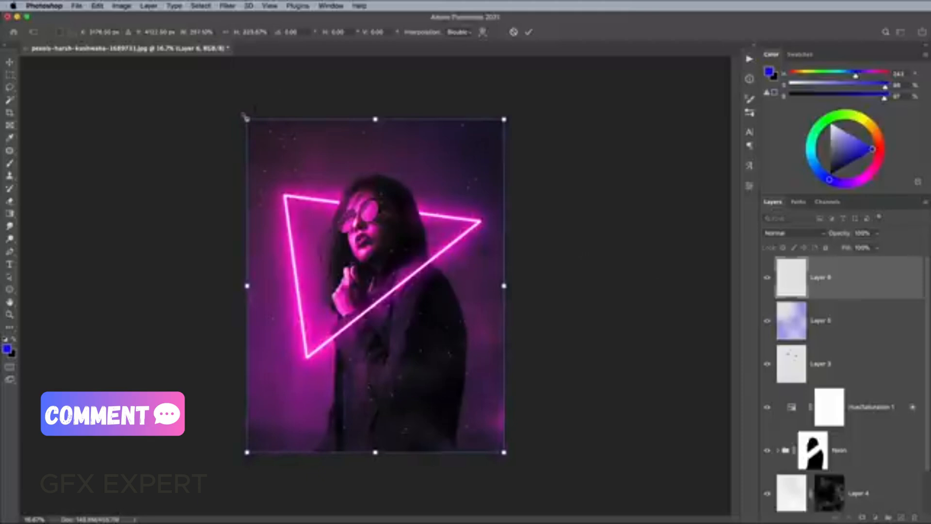
pyautogui.press('Return')
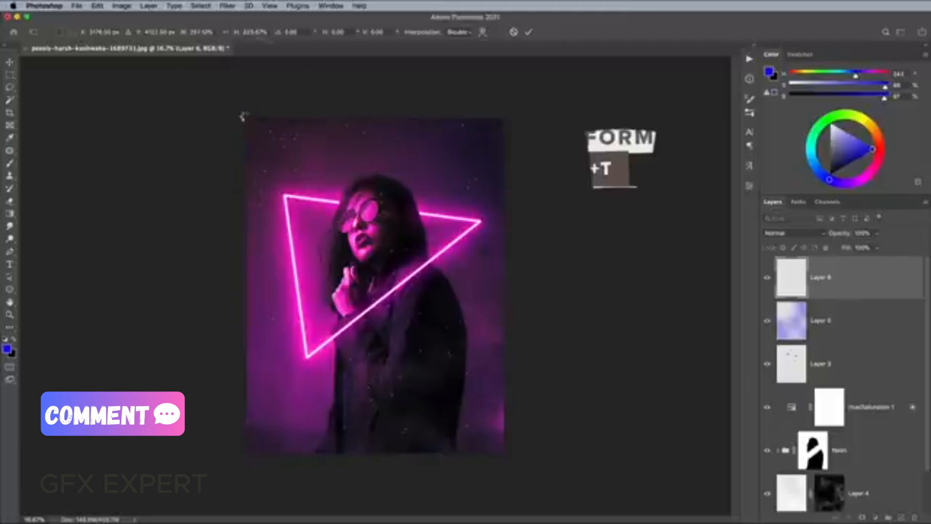
# Step: Blend the grain layer with Color Dodge and lower its fill to about 53%
pyautogui.press('b')
pyautogui.click(798, 233)
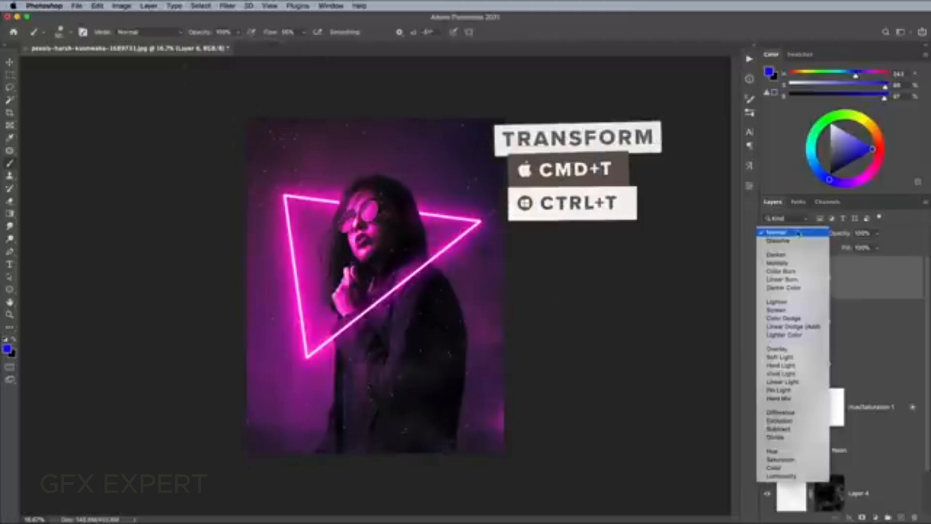
pyautogui.click(783, 318)
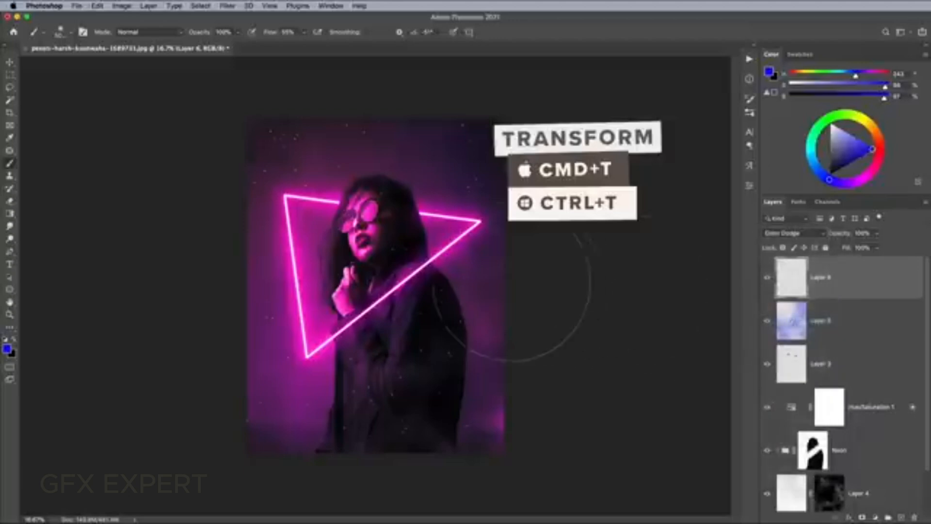
pyautogui.press('super+plus')
pyautogui.press('super+plus')
pyautogui.click(876, 248)
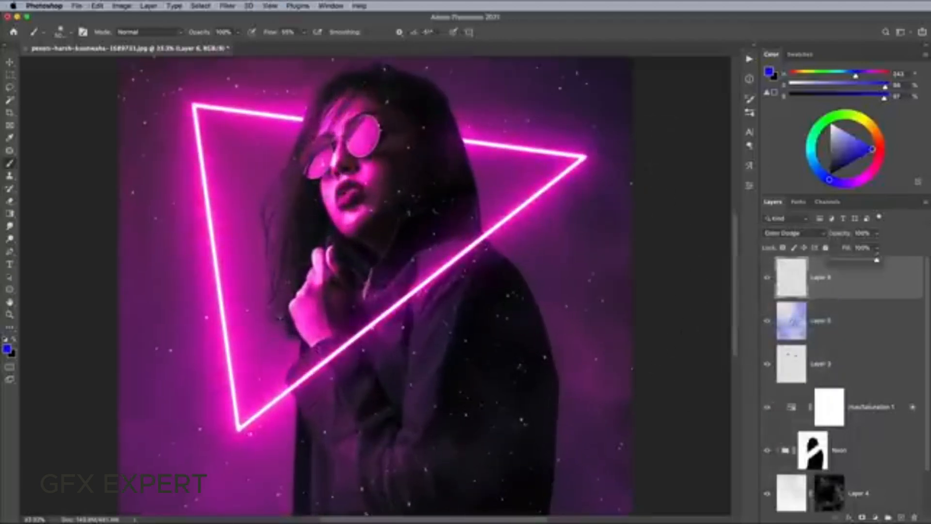
pyautogui.moveTo(876, 259); pyautogui.dragTo(846, 262)
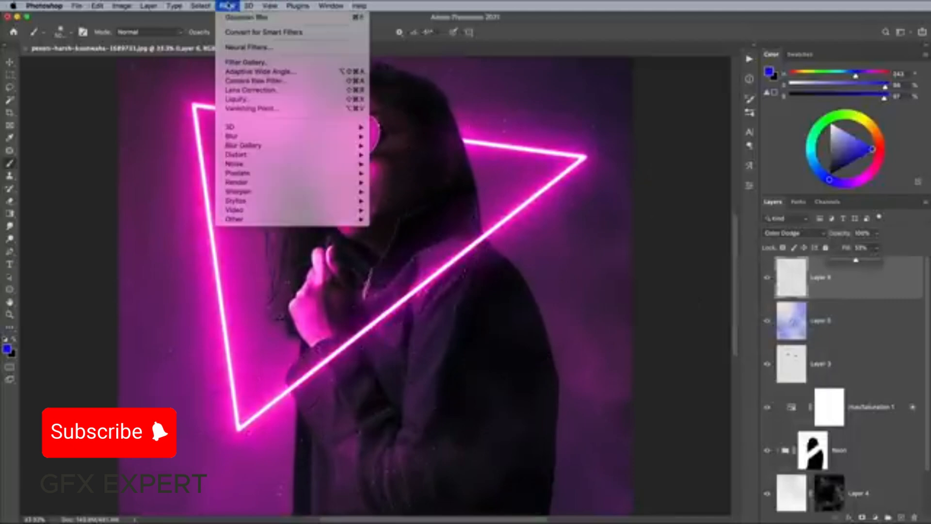
# Step: Apply a Gaussian Blur to the grain layer and return to the Brush tool
pyautogui.click(227, 6)
pyautogui.moveTo(249, 137)
pyautogui.click(400, 173)
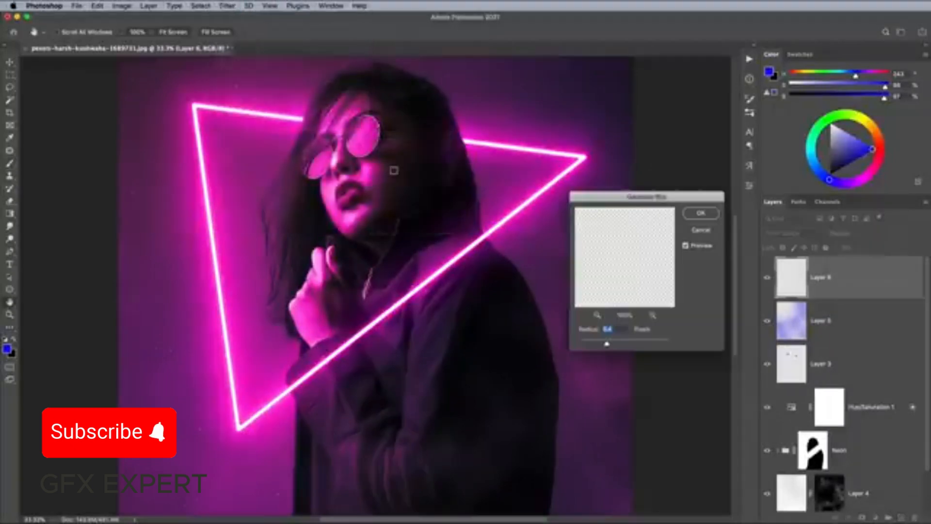
pyautogui.click(700, 213)
pyautogui.press('b')
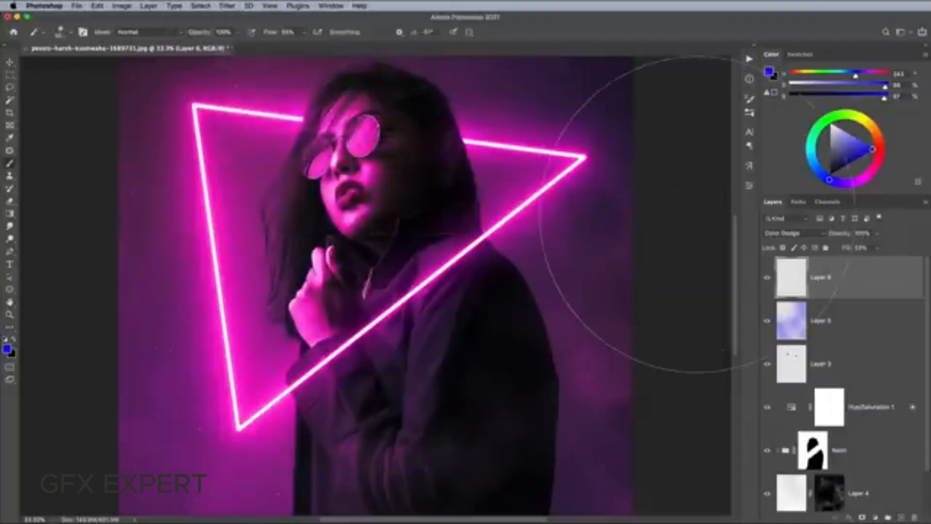
# Step: Add a layer mask to the grain layer and dab black on it over the upper background and the woman's torso
pyautogui.click(862, 517)
pyautogui.press('super+minus')
pyautogui.press('super+minus')
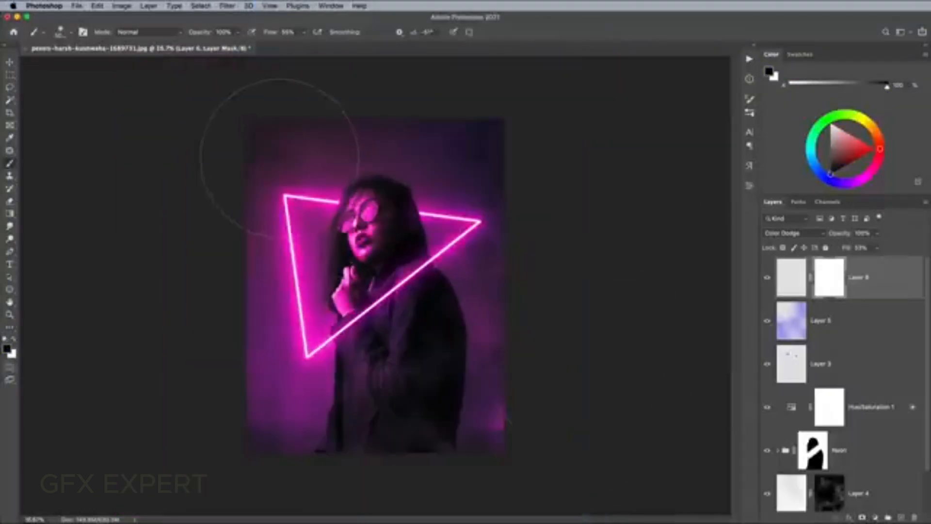
pyautogui.click(279, 158)
pyautogui.click(358, 343)
pyautogui.click(427, 153)
pyautogui.click(355, 305)
# Step: Switch to white and dab over the woman's face on the grain mask to bring the specks back there
pyautogui.press('x')
pyautogui.click(374, 228)
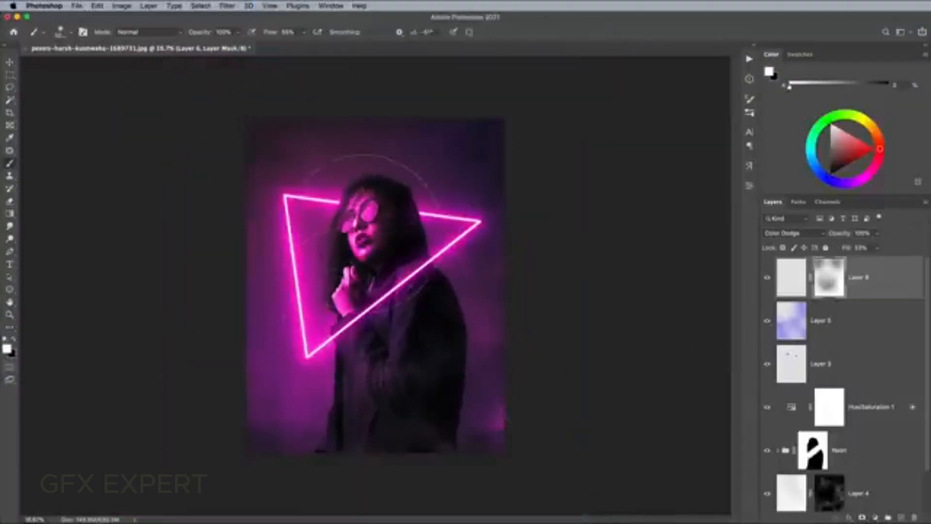
pyautogui.press('super+plus')
pyautogui.press('super+plus')
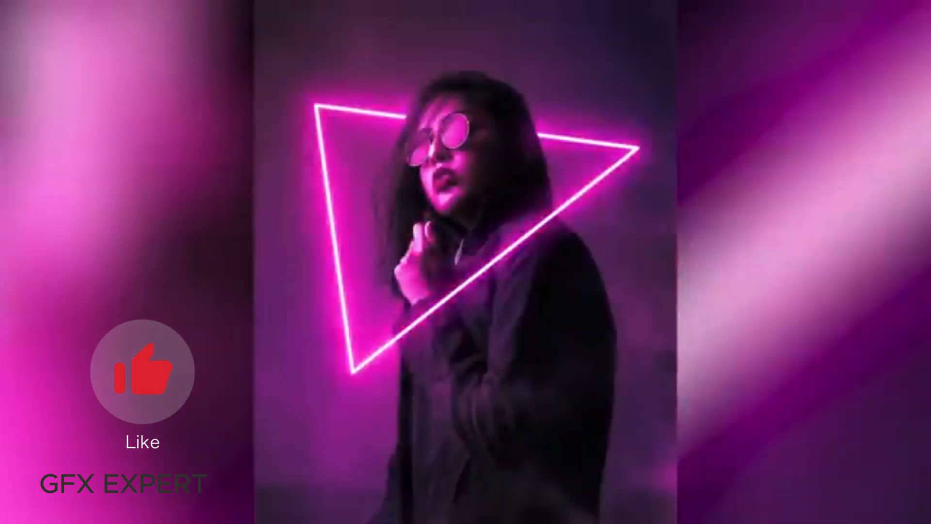